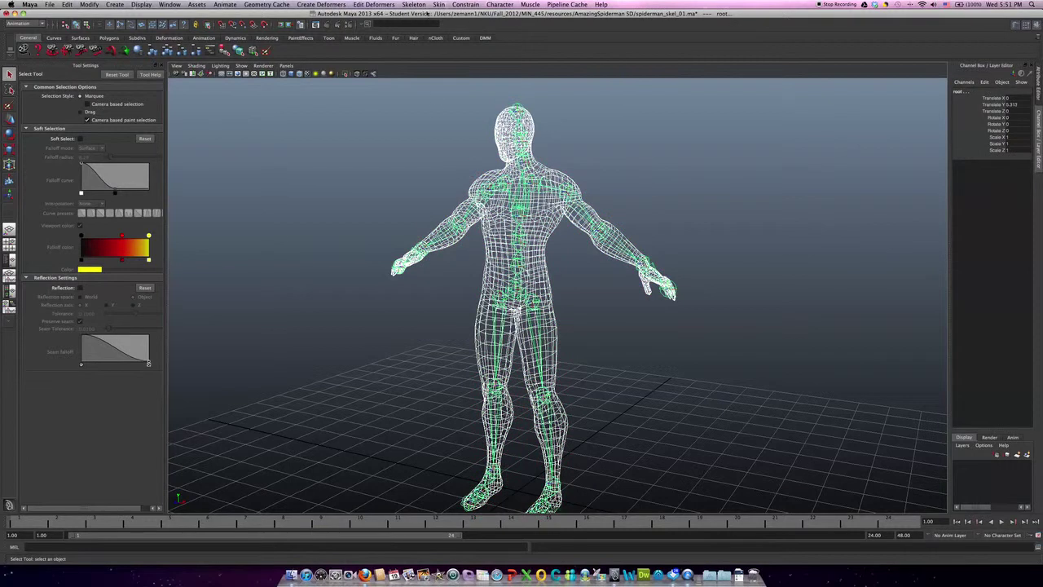
# Step: Smooth-bind the character mesh to the skeleton using Joint hierarchy, Closest distance and Classic Linear skinning
pyautogui.click(440, 6)
pyautogui.moveTo(473, 18)
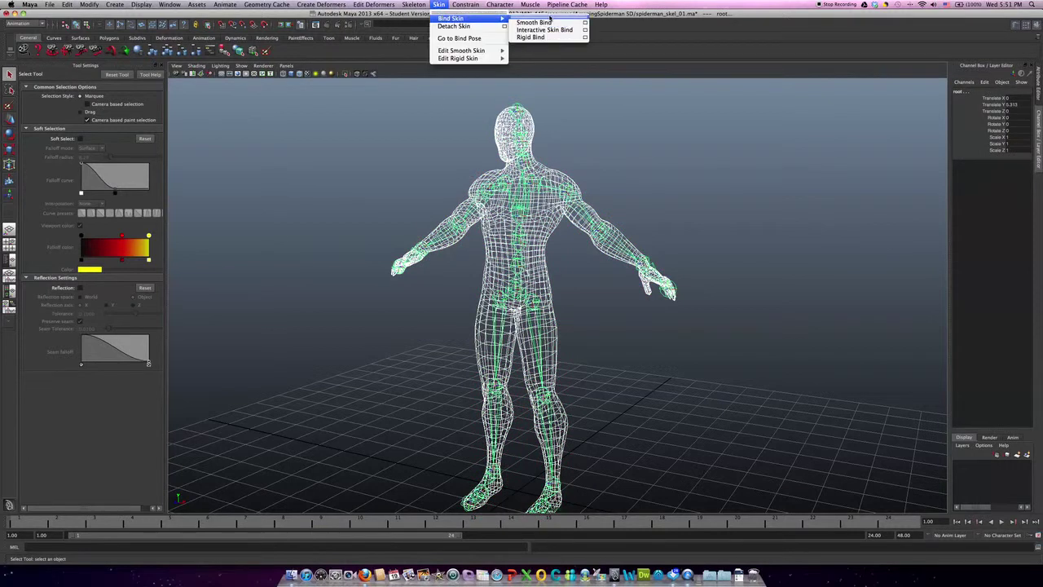
pyautogui.click(584, 23)
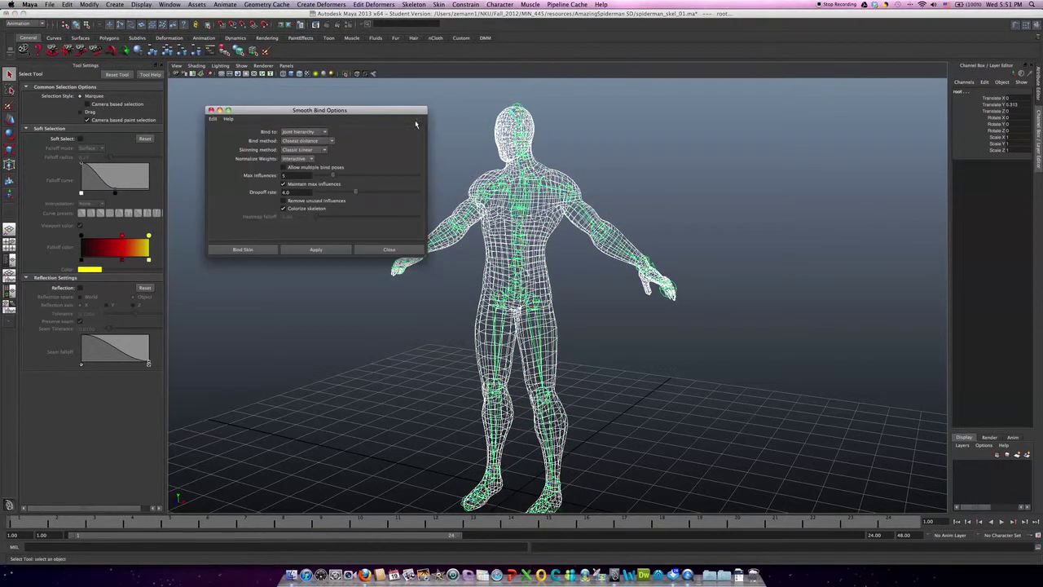
pyautogui.moveTo(387, 113); pyautogui.dragTo(366, 84)
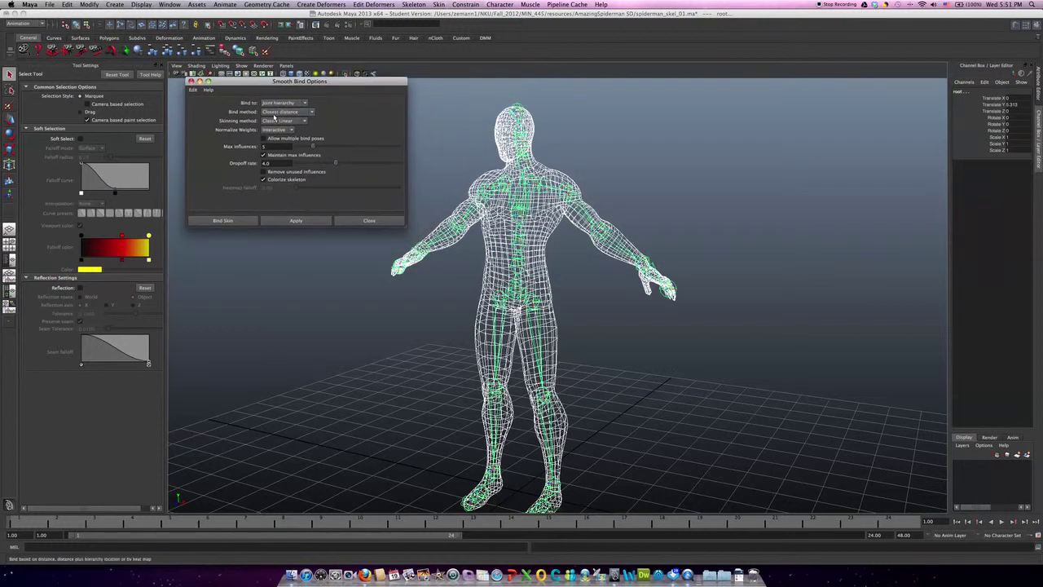
pyautogui.click(220, 219)
# Step: Test the bind by rotating the left_elbow joint, display the model shaded, and undo the rotation
pyautogui.keyDown('alt'); pyautogui.moveTo(495, 242); pyautogui.dragTo(628, 230); pyautogui.keyUp('alt')
pyautogui.scroll(3, 543, 246)
pyautogui.click(628, 230)
pyautogui.press('e')
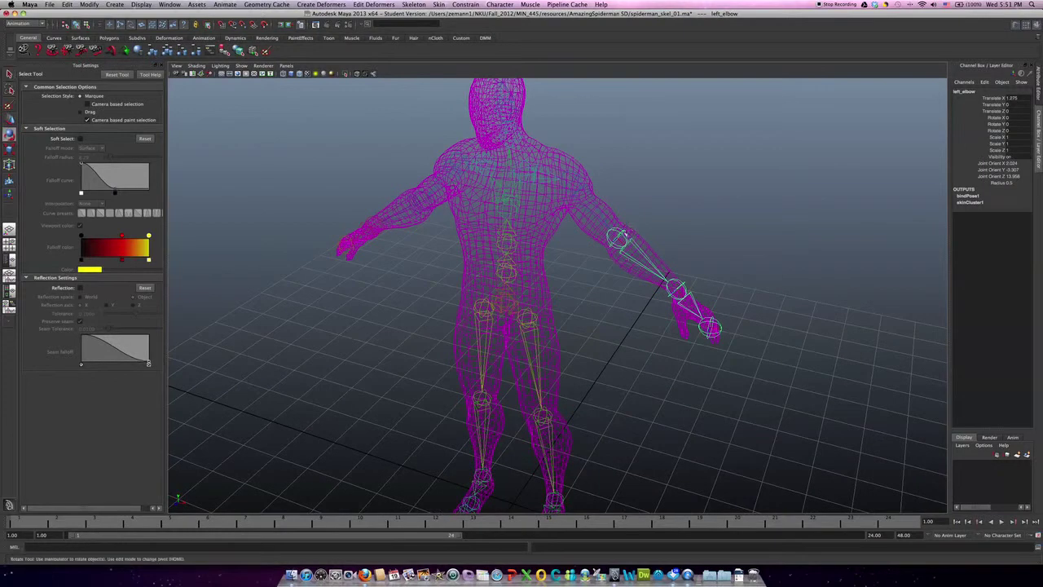
pyautogui.moveTo(601, 282)
pyautogui.mouseDown()
pyautogui.moveTo(543, 257)
pyautogui.moveTo(562, 272)
pyautogui.moveTo(640, 277)
pyautogui.moveTo(688, 268)
pyautogui.moveTo(798, 356)
pyautogui.moveTo(741, 362)
pyautogui.mouseUp()
pyautogui.press('super+z')
pyautogui.press('5')
pyautogui.press('z')
pyautogui.press('z')
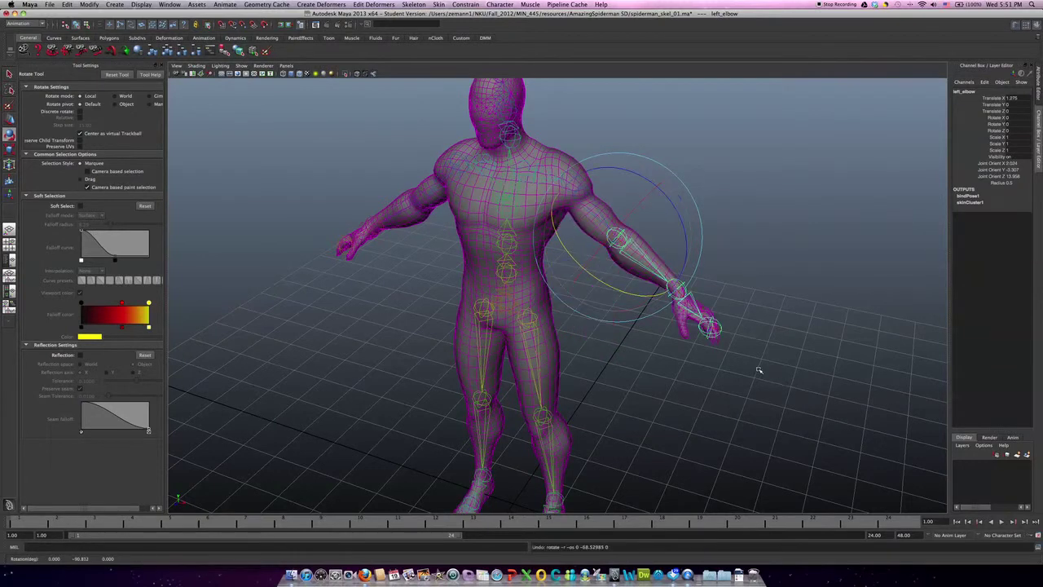
# Step: Rotate the left_wrist joint to test how the hand deforms, and undo the rotation
pyautogui.keyDown('alt'); pyautogui.moveTo(757, 367); pyautogui.dragTo(715, 386, button='middle'); pyautogui.keyUp('alt')
pyautogui.scroll(3, 706, 367)
pyautogui.click(689, 326)
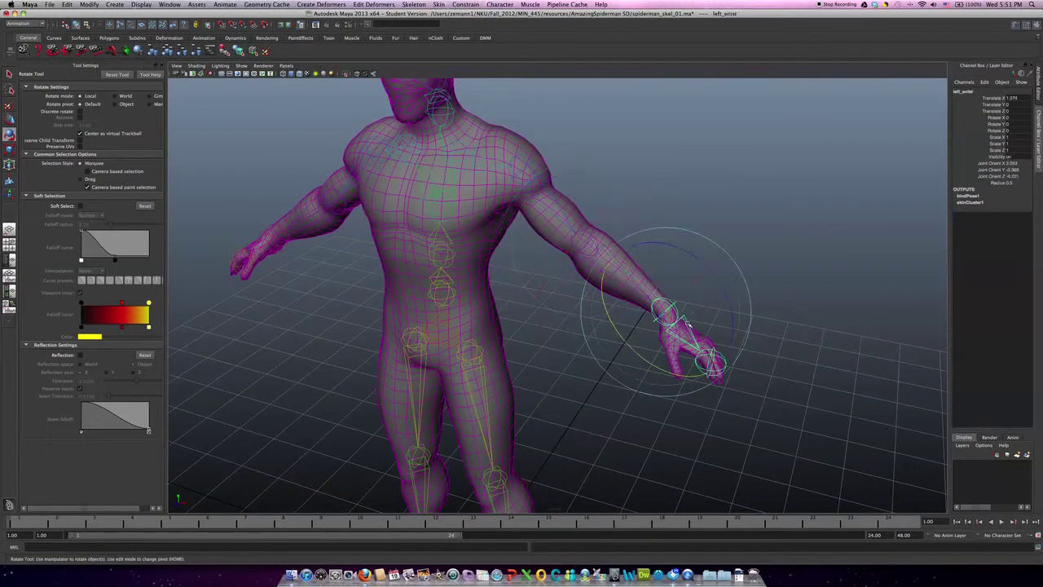
pyautogui.moveTo(730, 295); pyautogui.dragTo(708, 249)
pyautogui.press('z')
# Step: Select the Spiderman_Model mesh, open the Paint Skin Weights Tool settings, and widen the settings area
pyautogui.scroll(5, 720, 265)
pyautogui.keyDown('alt'); pyautogui.moveTo(720, 266); pyautogui.dragTo(642, 279, button='middle'); pyautogui.keyUp('alt')
pyautogui.keyDown('alt'); pyautogui.moveTo(642, 279); pyautogui.dragTo(589, 281); pyautogui.keyUp('alt')
pyautogui.press('q')
pyautogui.click(582, 285)
pyautogui.click(440, 5)
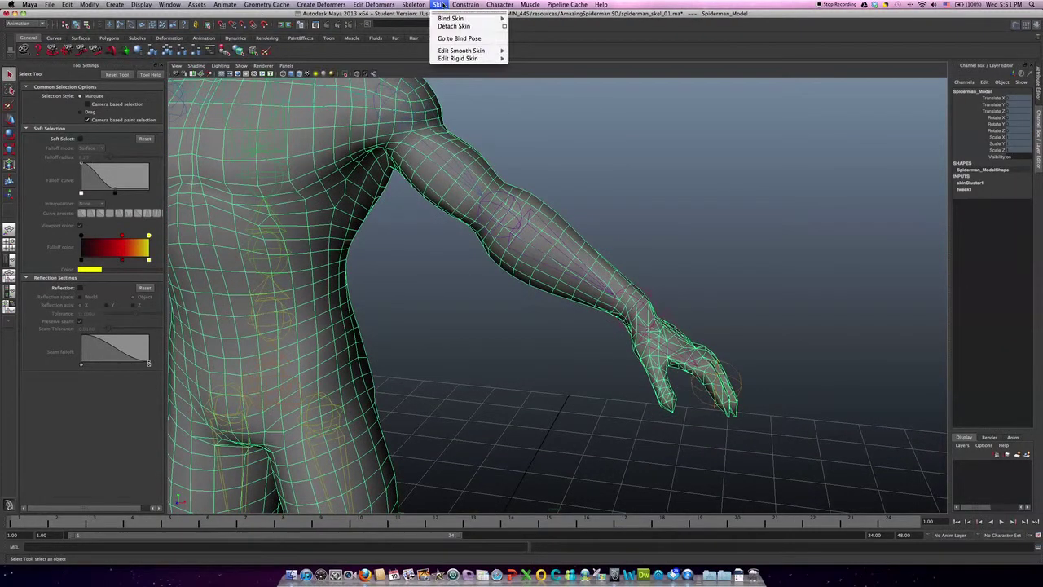
pyautogui.moveTo(453, 51)
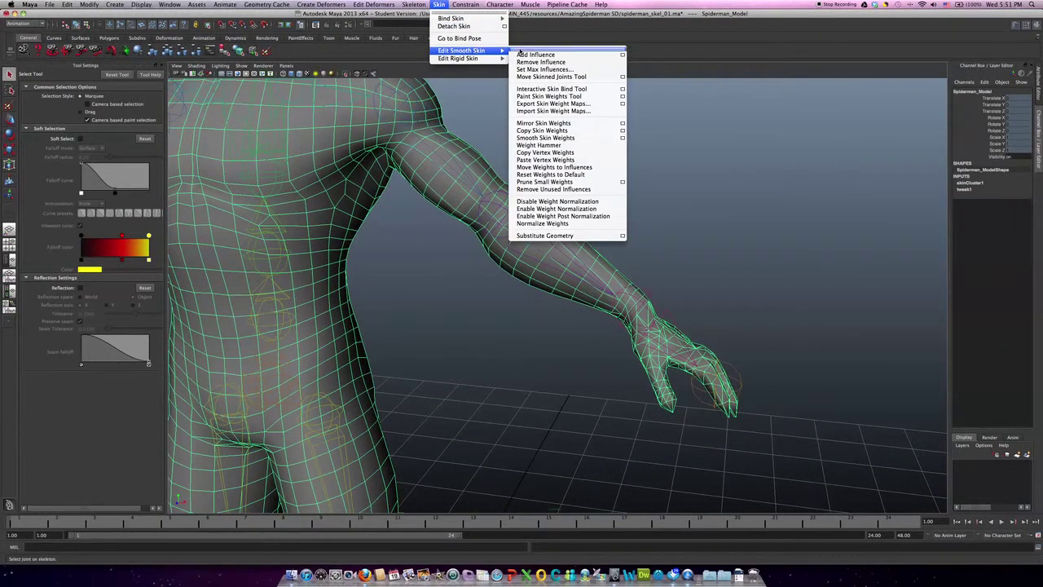
pyautogui.click(621, 98)
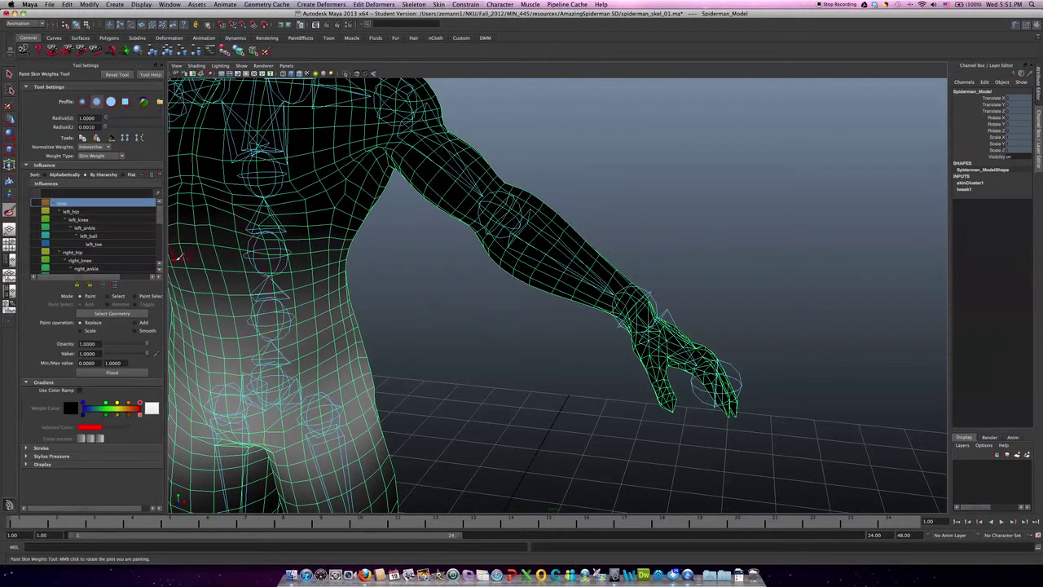
pyautogui.moveTo(166, 248); pyautogui.dragTo(323, 248)
# Step: Examine the skin weights of the left_hip, left_ankle, left_ball and head influences on the body
pyautogui.keyDown('alt'); pyautogui.moveTo(508, 252); pyautogui.dragTo(606, 278); pyautogui.keyUp('alt')
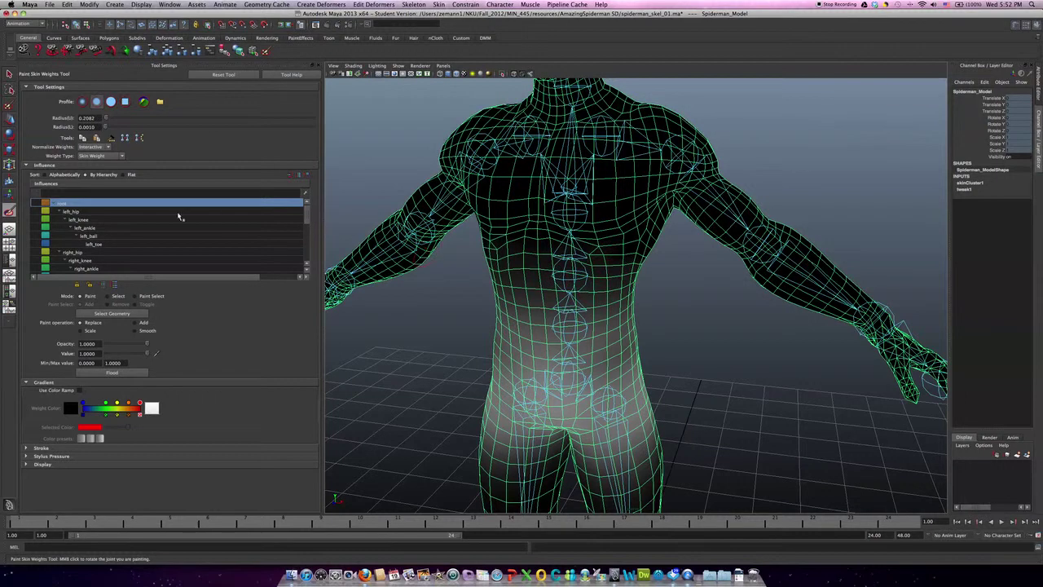
pyautogui.click(114, 212)
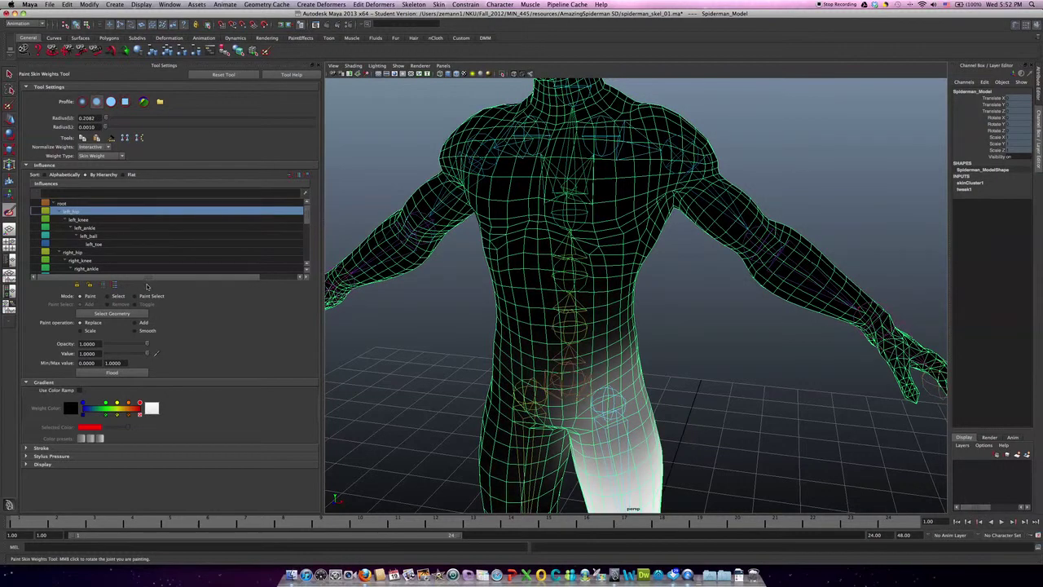
pyautogui.click(130, 229)
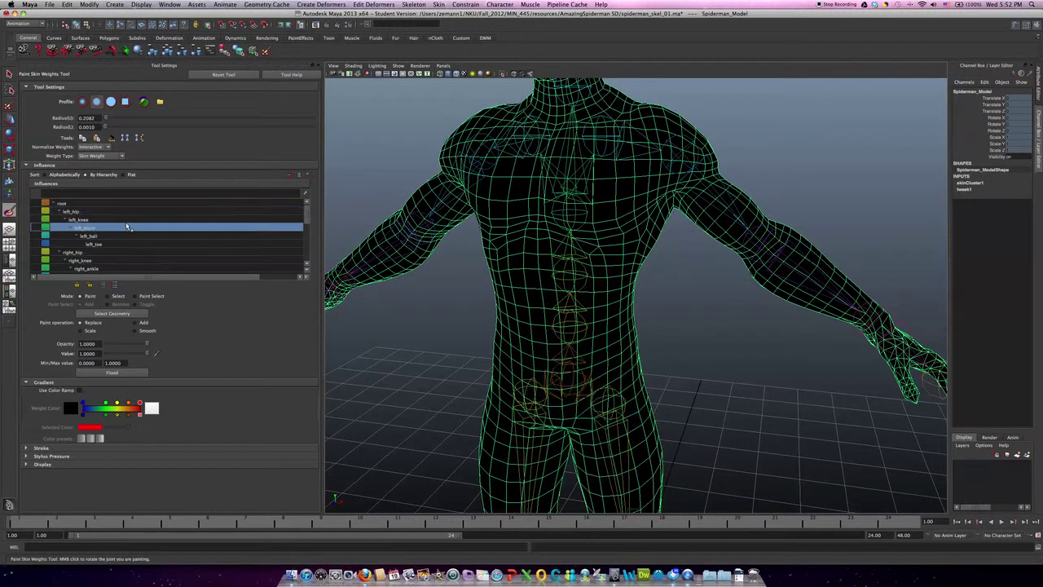
pyautogui.click(127, 236)
pyautogui.scroll(-6, 118, 242)
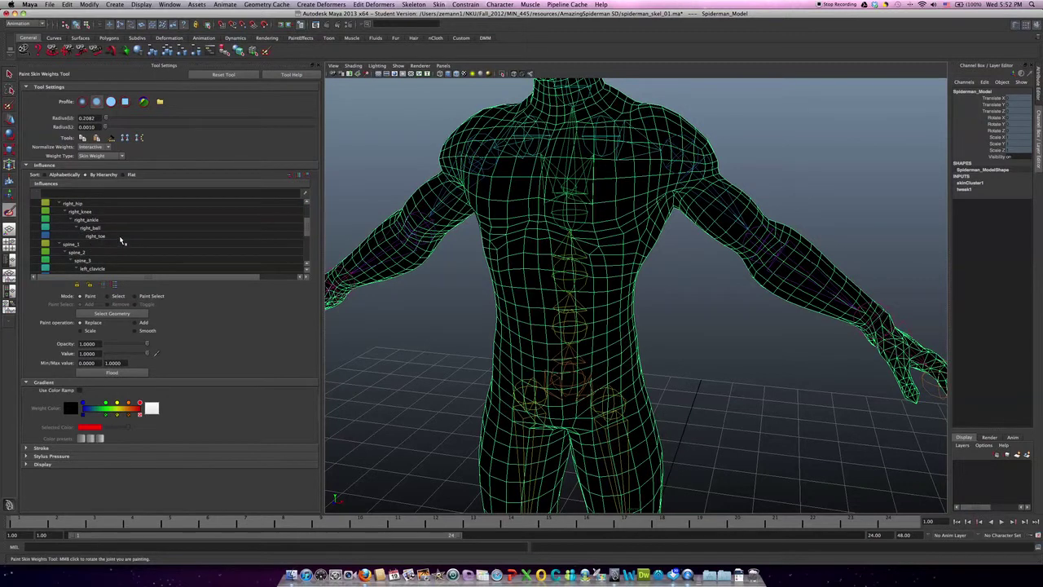
pyautogui.scroll(-1, 119, 236)
pyautogui.click(121, 238)
pyautogui.click(120, 244)
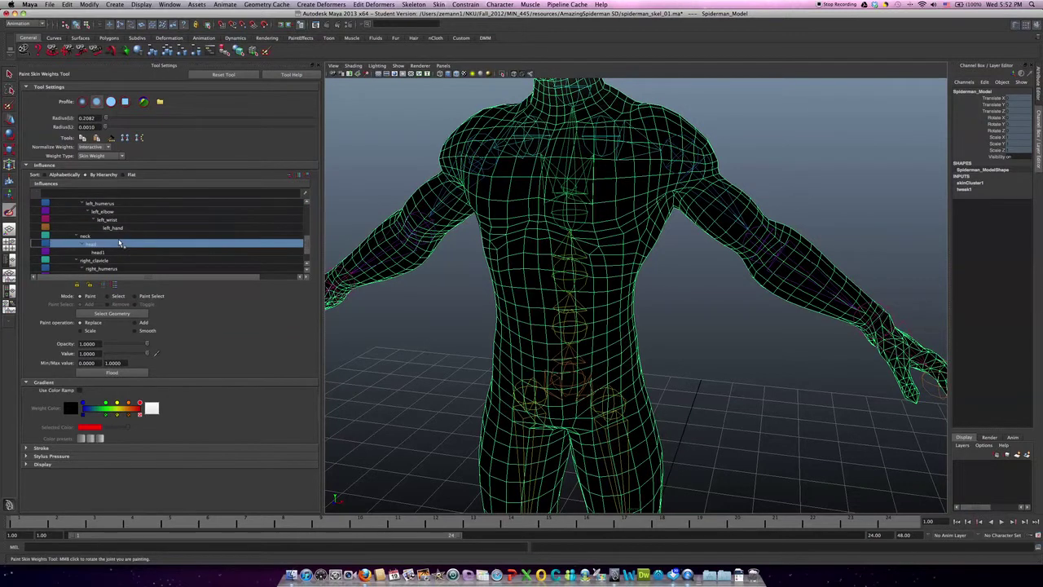
# Step: Examine the skin weights of right_clavicle and of the left arm's influences from clavicle to hand
pyautogui.keyDown('alt'); pyautogui.moveTo(571, 242); pyautogui.dragTo(579, 308); pyautogui.keyUp('alt')
pyautogui.click(174, 260)
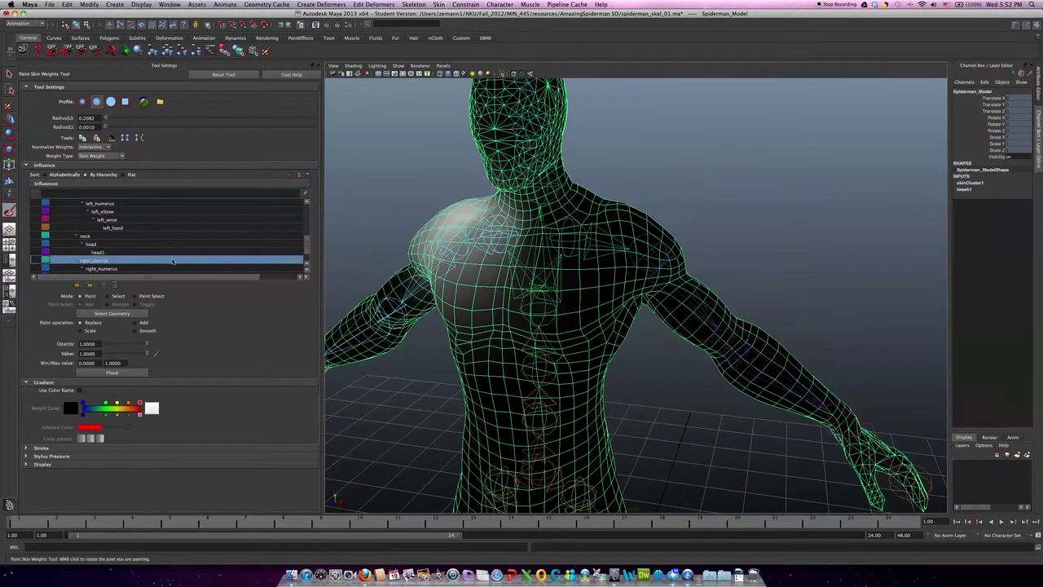
pyautogui.scroll(-3, 176, 241)
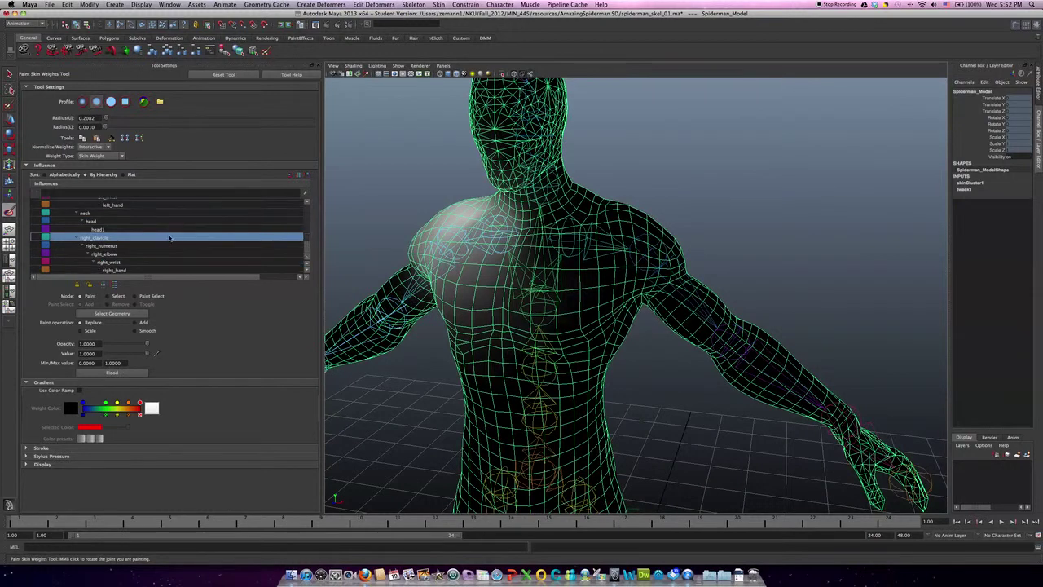
pyautogui.scroll(5, 257, 236)
pyautogui.click(175, 229)
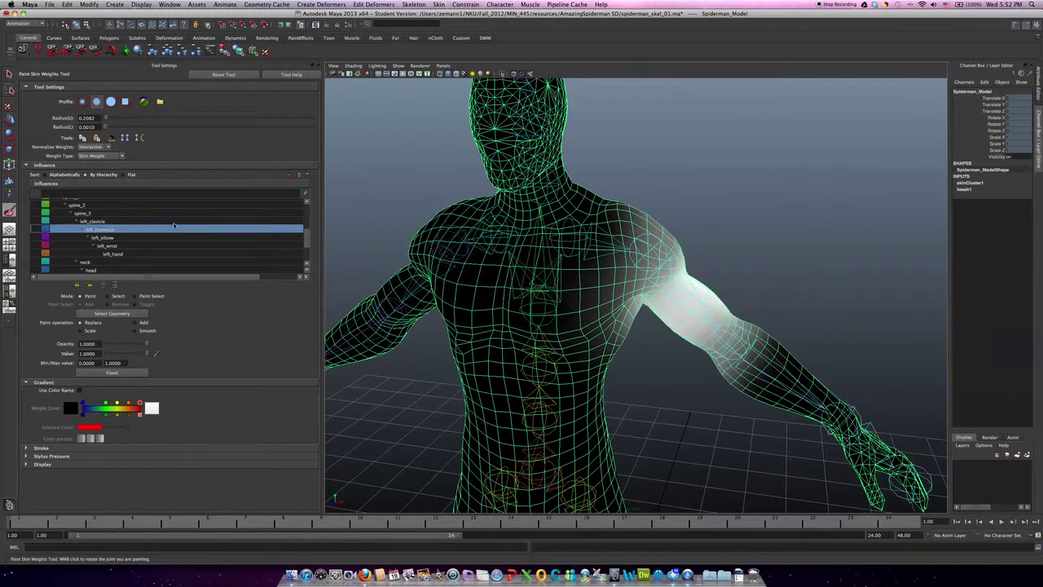
pyautogui.click(172, 222)
pyautogui.click(168, 246)
pyautogui.keyDown('alt'); pyautogui.moveTo(776, 291); pyautogui.dragTo(664, 179, button='middle'); pyautogui.keyUp('alt')
pyautogui.keyDown('alt'); pyautogui.moveTo(663, 179); pyautogui.dragTo(632, 191); pyautogui.keyUp('alt')
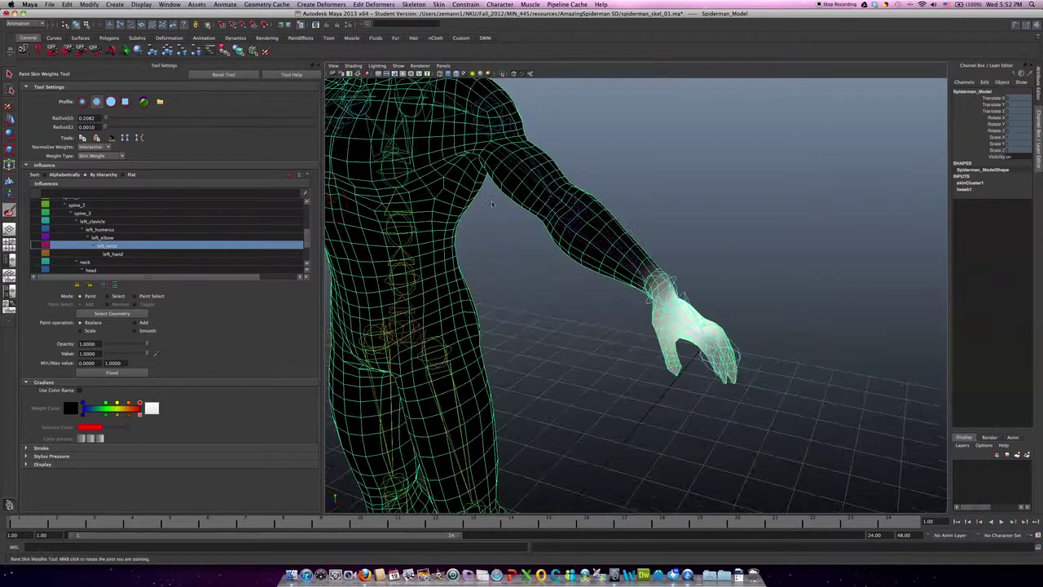
pyautogui.click(163, 254)
pyautogui.click(160, 247)
pyautogui.click(158, 238)
# Step: Switch the mesh to component mode and select all vertices of the left hand up to the wrist
pyautogui.keyDown('alt'); pyautogui.moveTo(620, 236); pyautogui.dragTo(650, 242); pyautogui.keyUp('alt')
pyautogui.press('q')
pyautogui.press('F8')
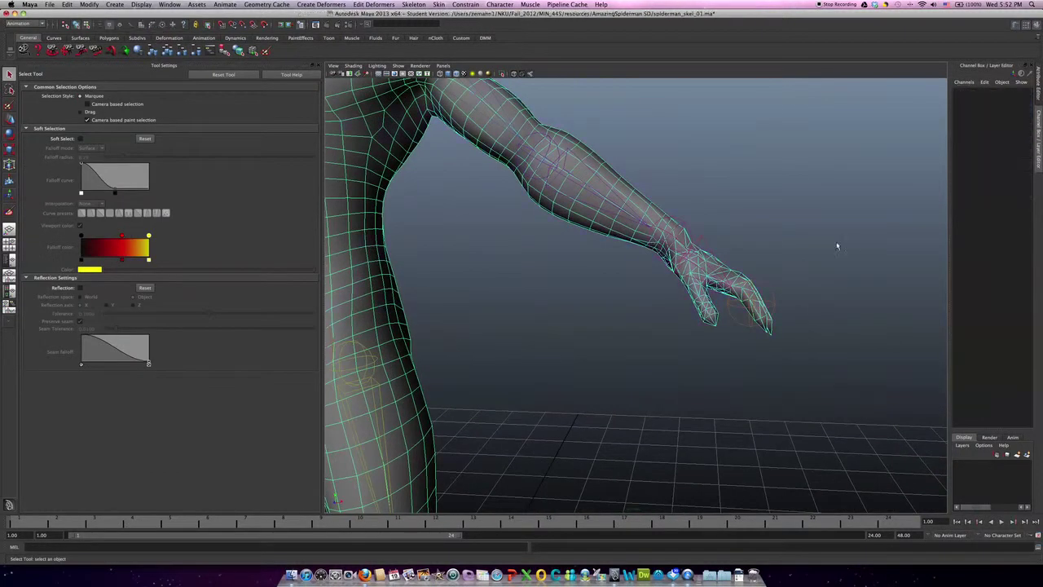
pyautogui.moveTo(689, 356); pyautogui.dragTo(677, 362)
pyautogui.keyDown('alt'); pyautogui.moveTo(677, 362); pyautogui.dragTo(613, 365, button='middle'); pyautogui.keyUp('alt')
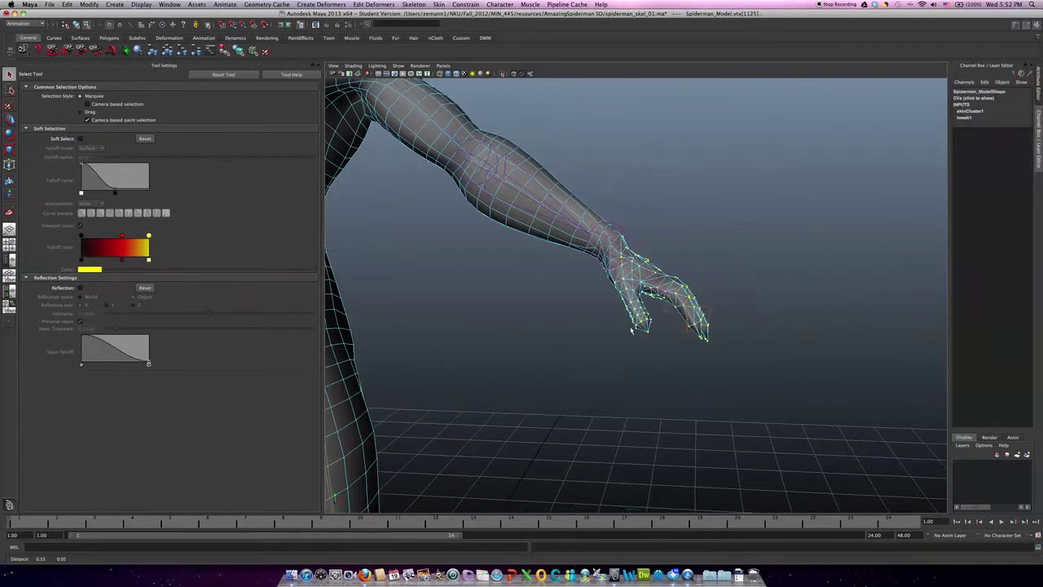
pyautogui.keyDown('alt'); pyautogui.moveTo(586, 350); pyautogui.dragTo(628, 323, button='right'); pyautogui.keyUp('alt')
pyautogui.keyDown('alt'); pyautogui.moveTo(628, 324); pyautogui.dragTo(630, 358); pyautogui.keyUp('alt')
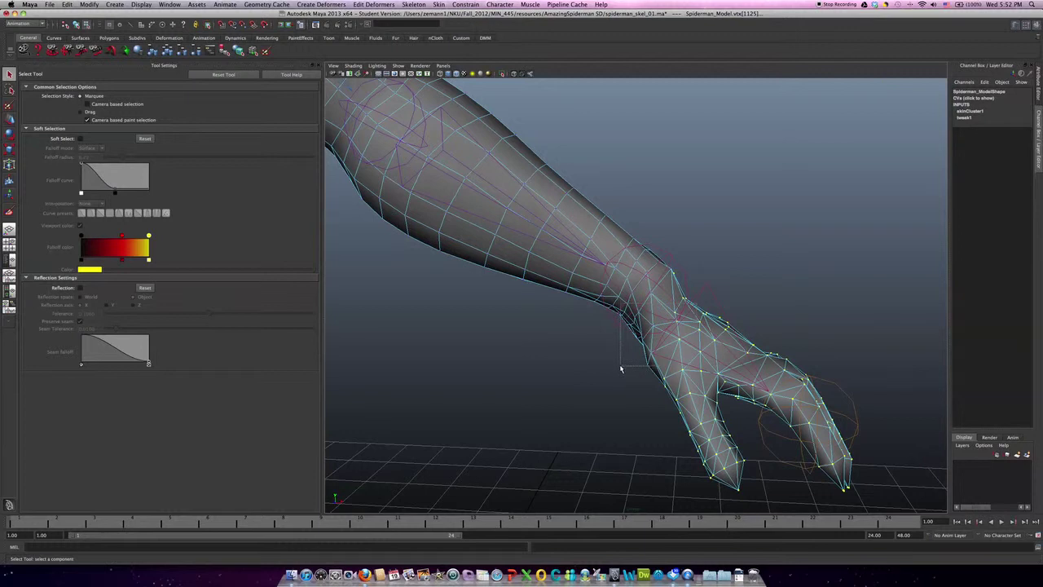
pyautogui.moveTo(619, 370); pyautogui.dragTo(619, 370)
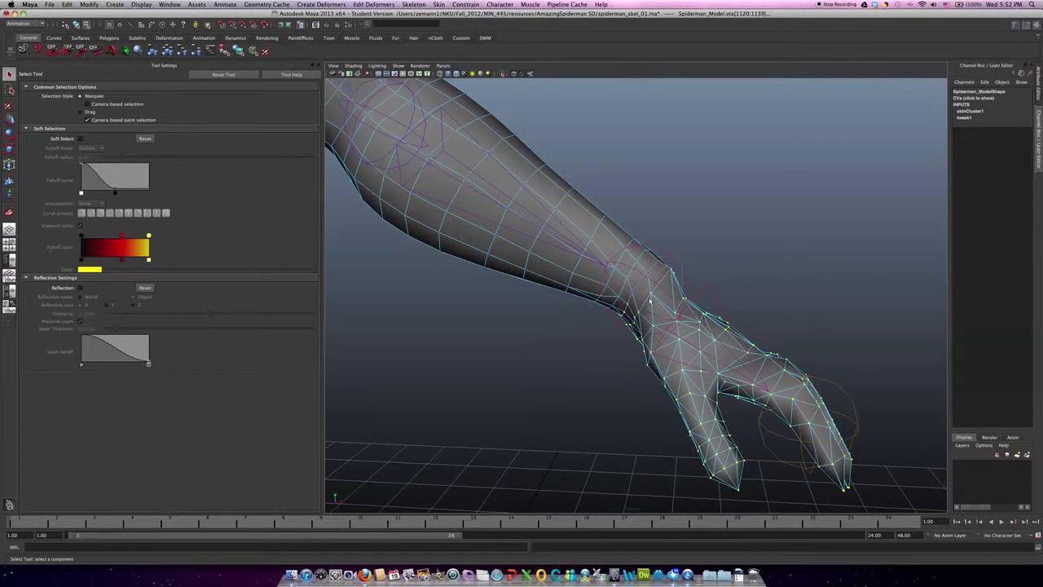
pyautogui.keyDown('alt'); pyautogui.moveTo(689, 287); pyautogui.dragTo(599, 294); pyautogui.keyUp('alt')
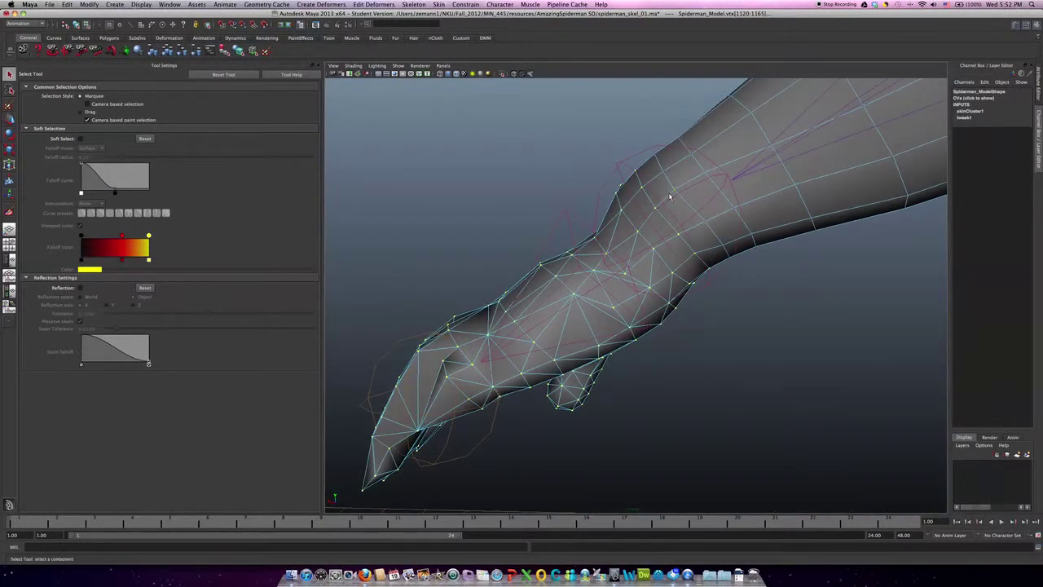
# Step: Flood the selected hand vertices with a Replace weight of 1 for the left_wrist influence
pyautogui.press('y')
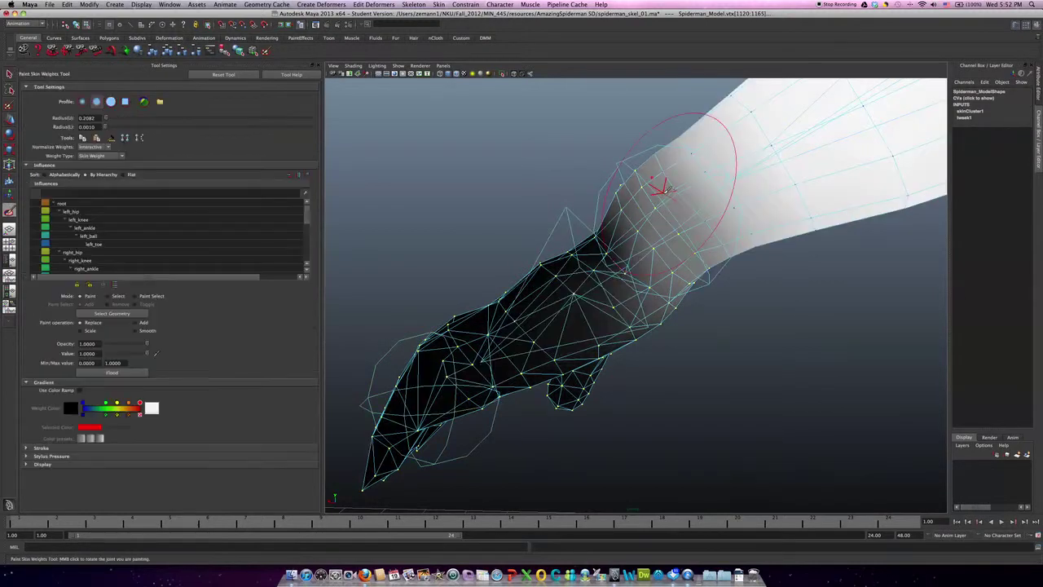
pyautogui.scroll(-5, 181, 258)
pyautogui.click(181, 248)
pyautogui.scroll(-1, 180, 248)
pyautogui.click(167, 252)
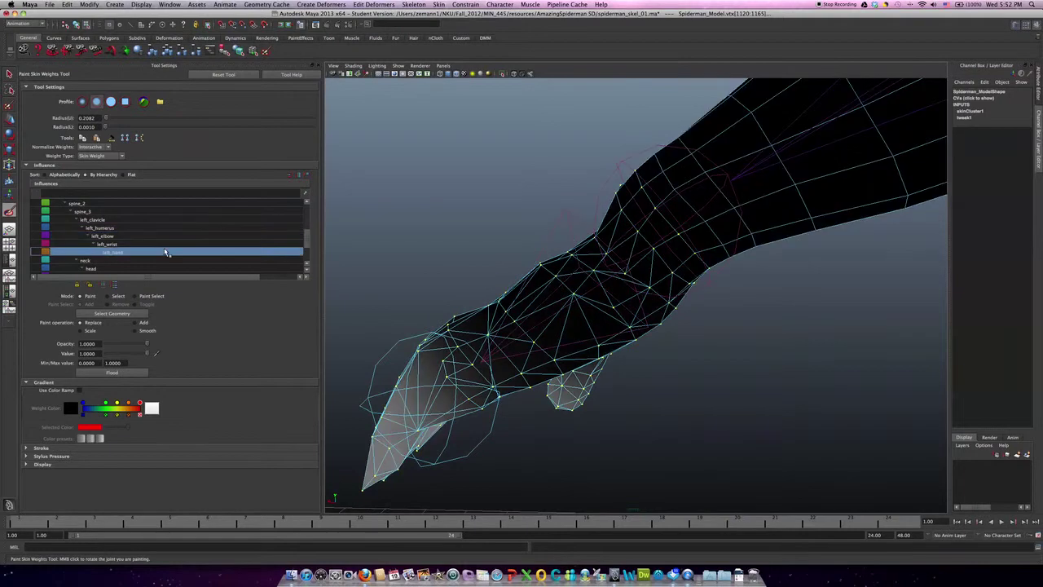
pyautogui.click(163, 243)
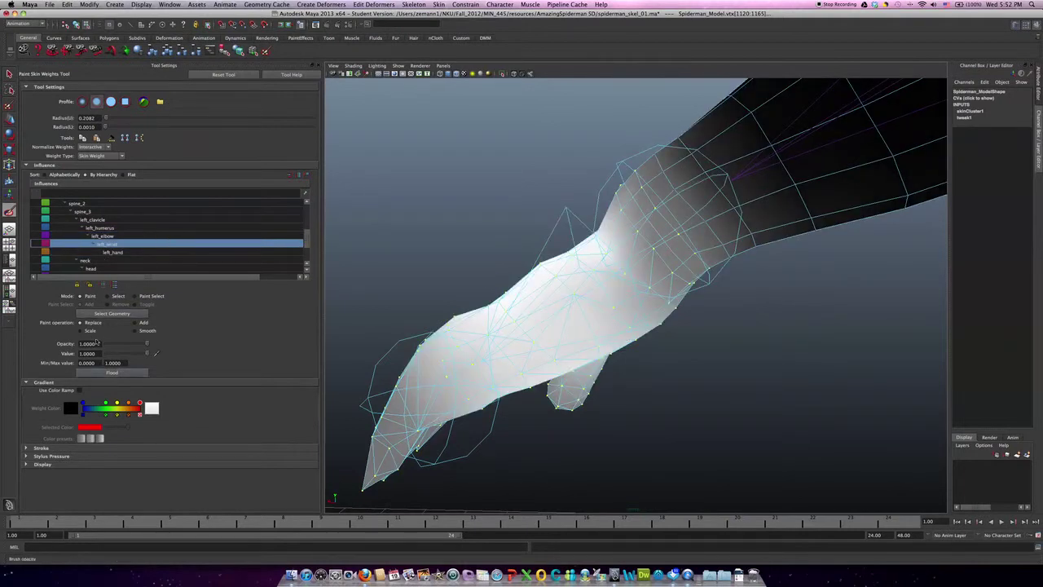
pyautogui.click(109, 373)
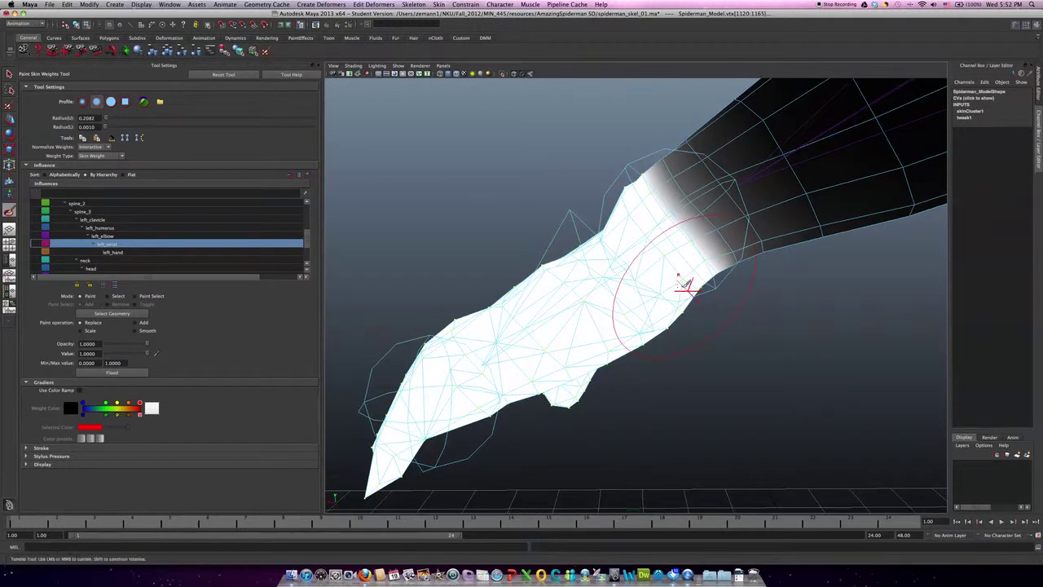
# Step: Select the left forearm's vertices from just above the wrist to the elbow, correcting stray or missed points
pyautogui.scroll(-5, 668, 282)
pyautogui.press('q')
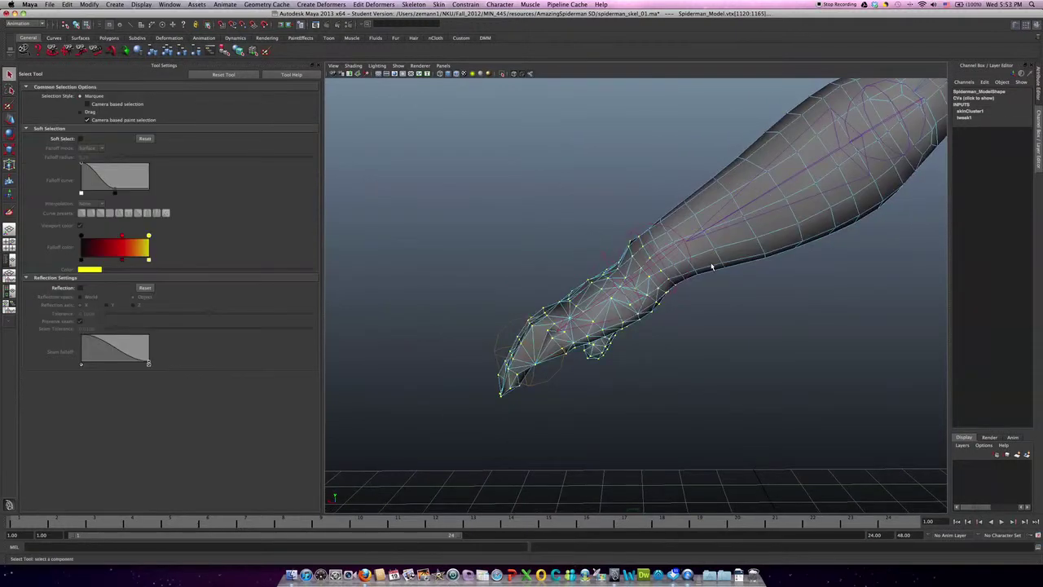
pyautogui.scroll(-3, 709, 264)
pyautogui.moveTo(601, 364); pyautogui.dragTo(682, 271)
pyautogui.moveTo(735, 216); pyautogui.dragTo(698, 333)
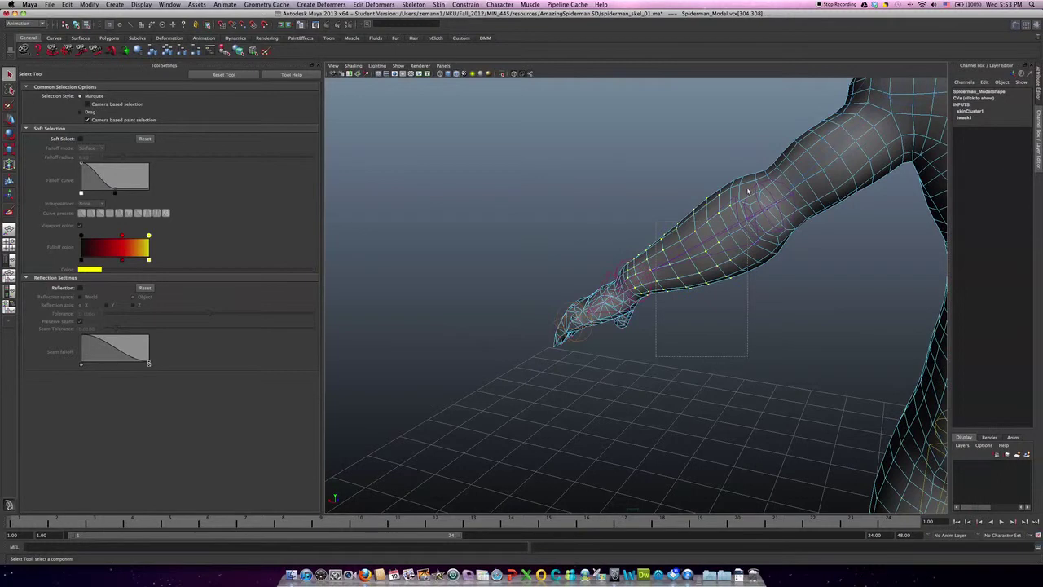
pyautogui.keyDown('ctrl'); pyautogui.keyDown('shift'); pyautogui.moveTo(752, 175); pyautogui.dragTo(752, 172); pyautogui.keyUp('shift'); pyautogui.keyUp('ctrl')
pyautogui.click(734, 283)
pyautogui.keyDown('alt'); pyautogui.moveTo(746, 273); pyautogui.dragTo(671, 300); pyautogui.keyUp('alt')
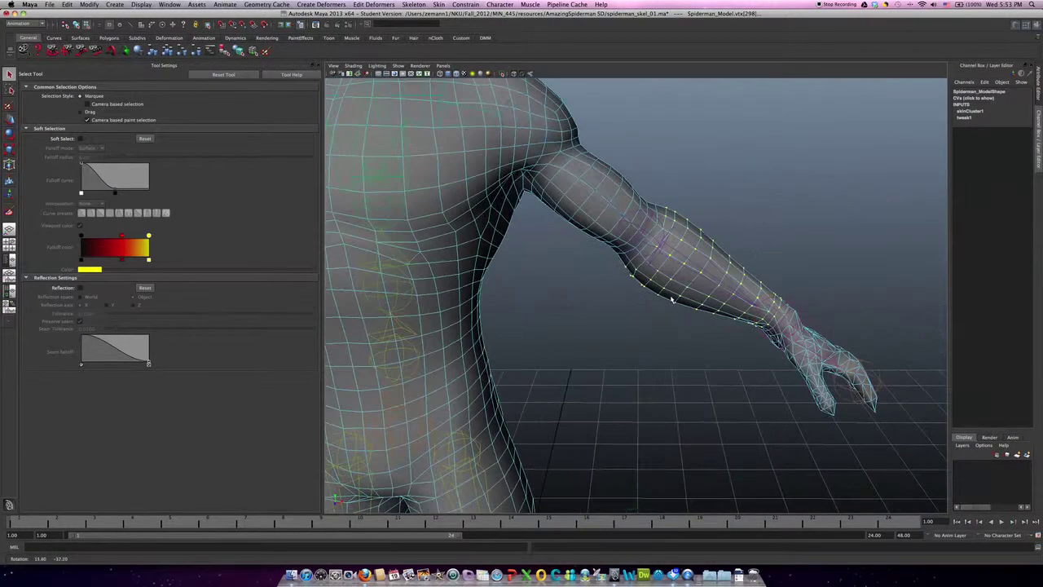
pyautogui.scroll(4, 676, 297)
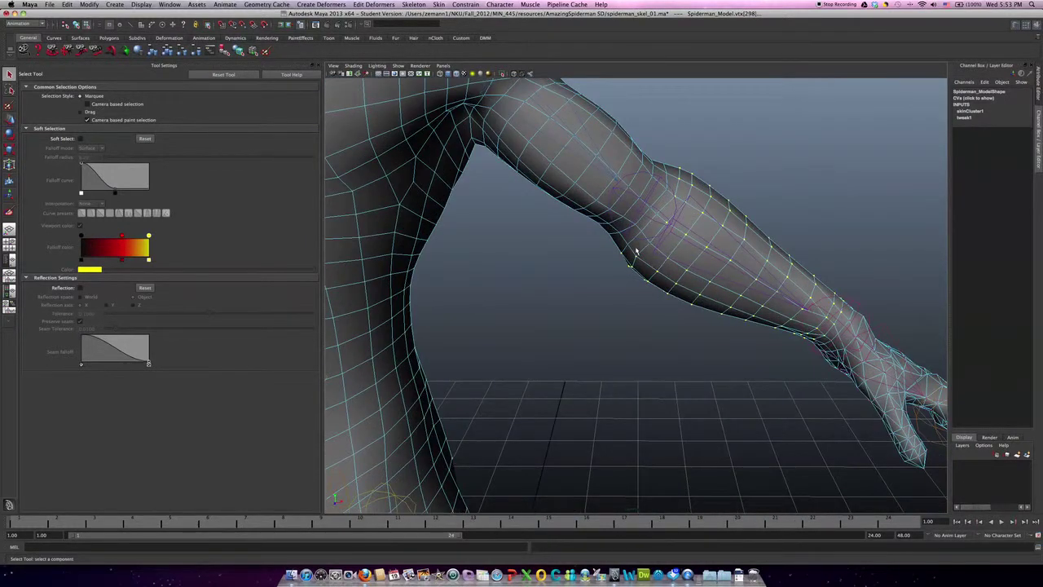
pyautogui.keyDown('shift'); pyautogui.click(650, 220); pyautogui.keyUp('shift')
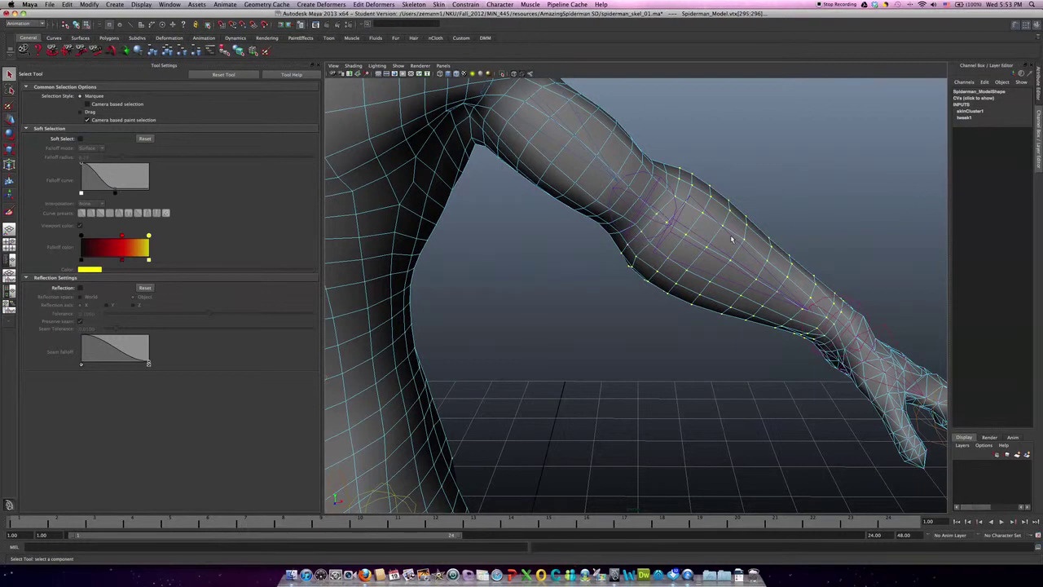
pyautogui.keyDown('alt'); pyautogui.moveTo(722, 241); pyautogui.dragTo(713, 237); pyautogui.keyUp('alt')
# Step: Flood the selected left forearm vertices with a Replace weight of 1 for the left_elbow influence
pyautogui.press('y')
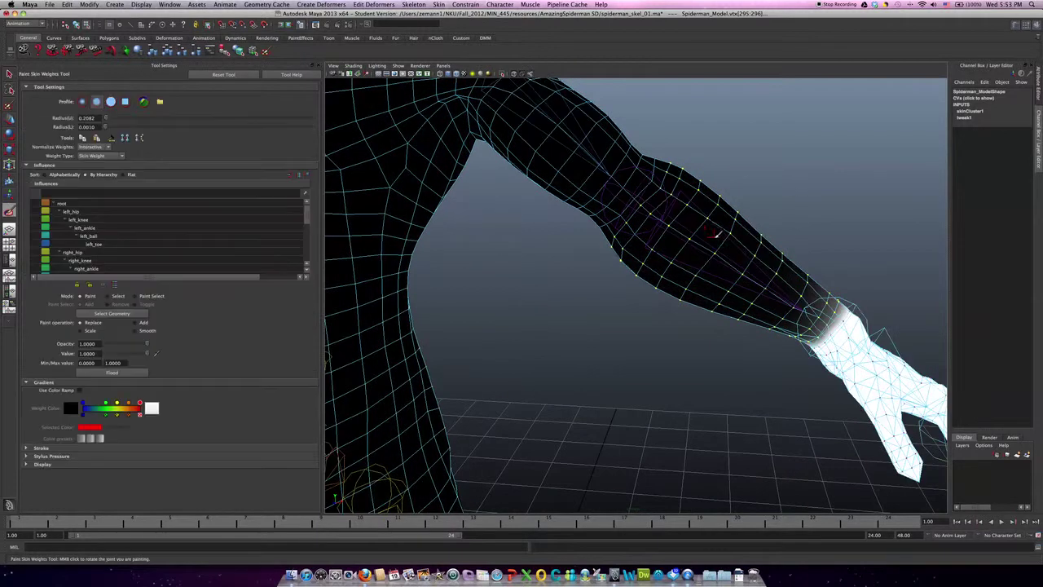
pyautogui.scroll(-6, 163, 237)
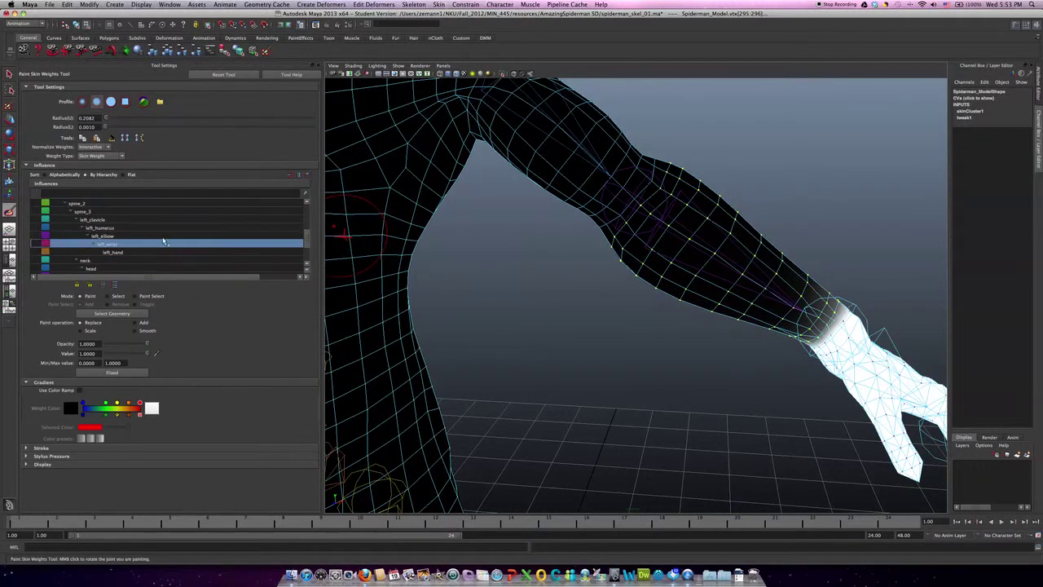
pyautogui.click(128, 235)
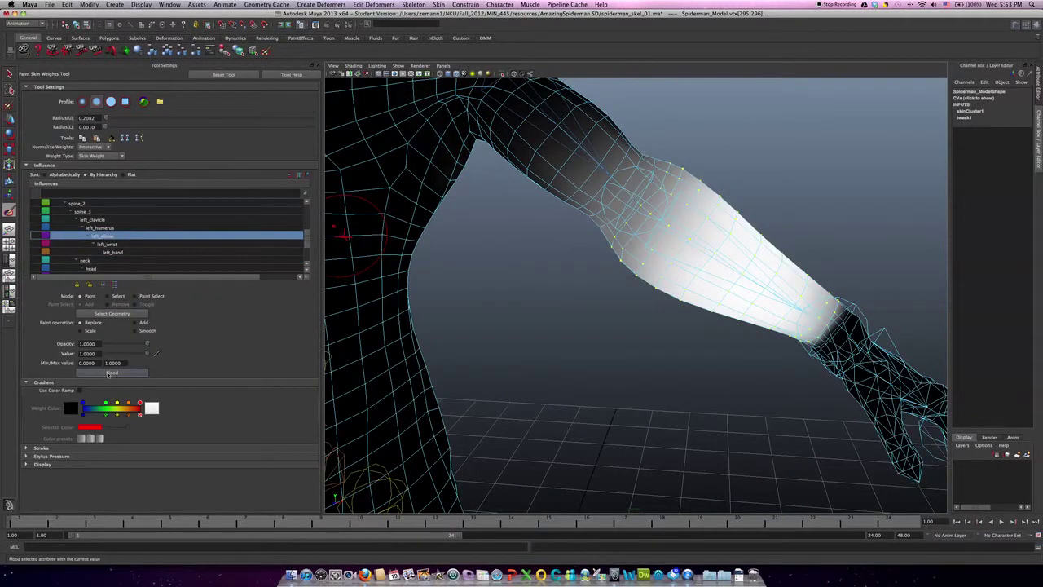
pyautogui.click(110, 373)
pyautogui.scroll(2, 653, 265)
pyautogui.keyDown('alt'); pyautogui.moveTo(652, 271); pyautogui.dragTo(640, 324, button='middle'); pyautogui.keyUp('alt')
pyautogui.scroll(3, 641, 324)
# Step: Return to object mode and paint full left_elbow weight over the missed spots at the elbow with a brush radius of 0.0751
pyautogui.press('F8')
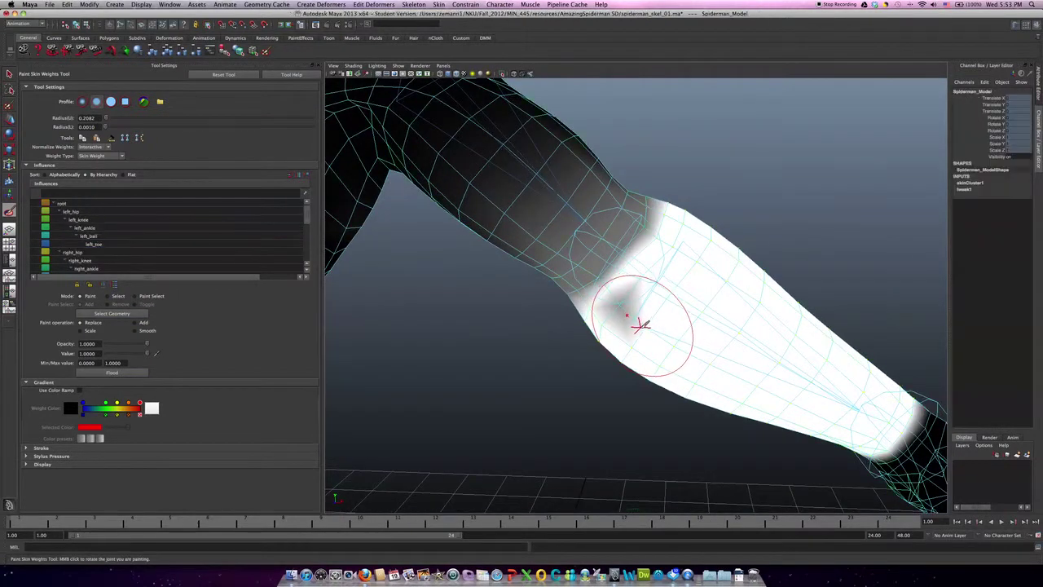
pyautogui.press('b')
pyautogui.moveTo(645, 326)
pyautogui.mouseDown()
pyautogui.moveTo(620, 309)
pyautogui.moveTo(610, 333)
pyautogui.moveTo(508, 340)
pyautogui.moveTo(461, 312)
pyautogui.mouseUp()
pyautogui.click(629, 310)
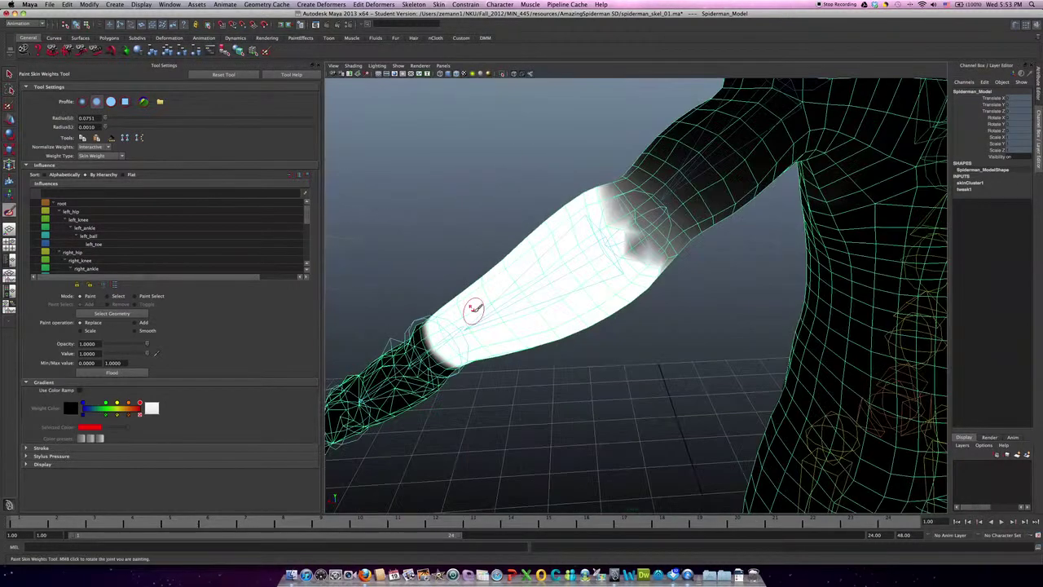
pyautogui.moveTo(617, 238)
pyautogui.keyDown('alt'); pyautogui.mouseDown()
pyautogui.moveTo(644, 241)
pyautogui.moveTo(617, 249)
pyautogui.mouseUp(); pyautogui.keyUp('alt')
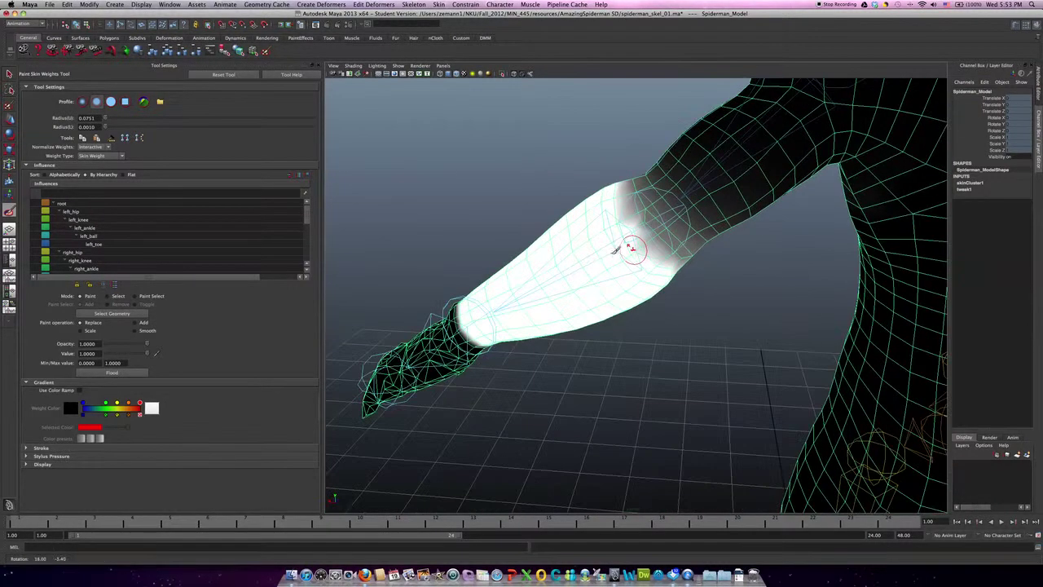
# Step: Paint left_humerus weight with a Replace value of 1 on the upper arm just above the elbow, using a 0.0514 brush radius
pyautogui.scroll(-3, 206, 239)
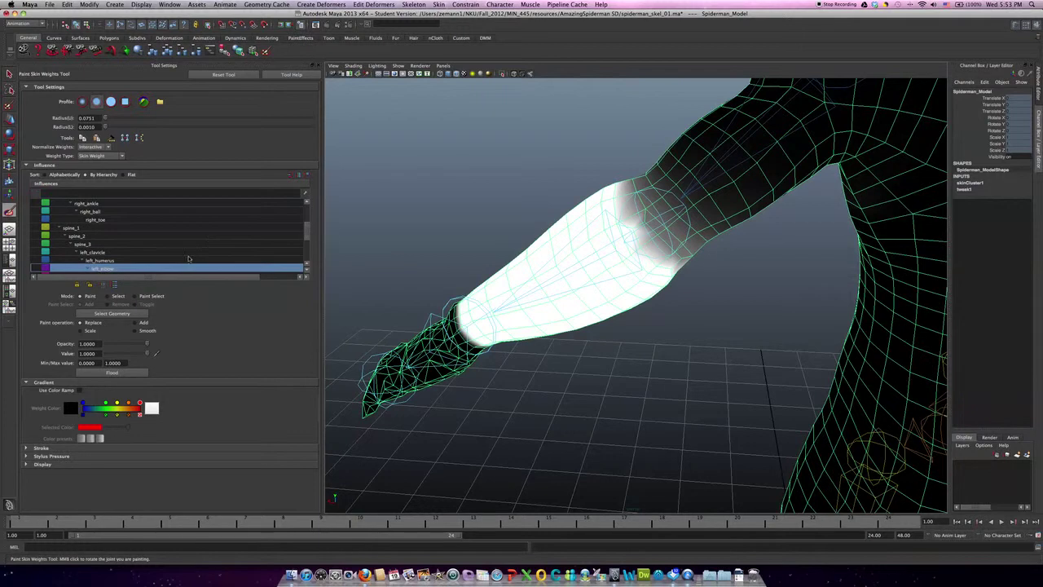
pyautogui.click(187, 260)
pyautogui.moveTo(629, 181)
pyautogui.mouseDown()
pyautogui.moveTo(655, 220)
pyautogui.moveTo(673, 213)
pyautogui.moveTo(697, 241)
pyautogui.moveTo(678, 246)
pyautogui.moveTo(693, 257)
pyautogui.moveTo(682, 170)
pyautogui.moveTo(659, 156)
pyautogui.moveTo(731, 232)
pyautogui.moveTo(647, 204)
pyautogui.moveTo(559, 291)
pyautogui.moveTo(546, 242)
pyautogui.moveTo(578, 242)
pyautogui.moveTo(629, 190)
pyautogui.moveTo(611, 234)
pyautogui.moveTo(563, 277)
pyautogui.mouseUp()
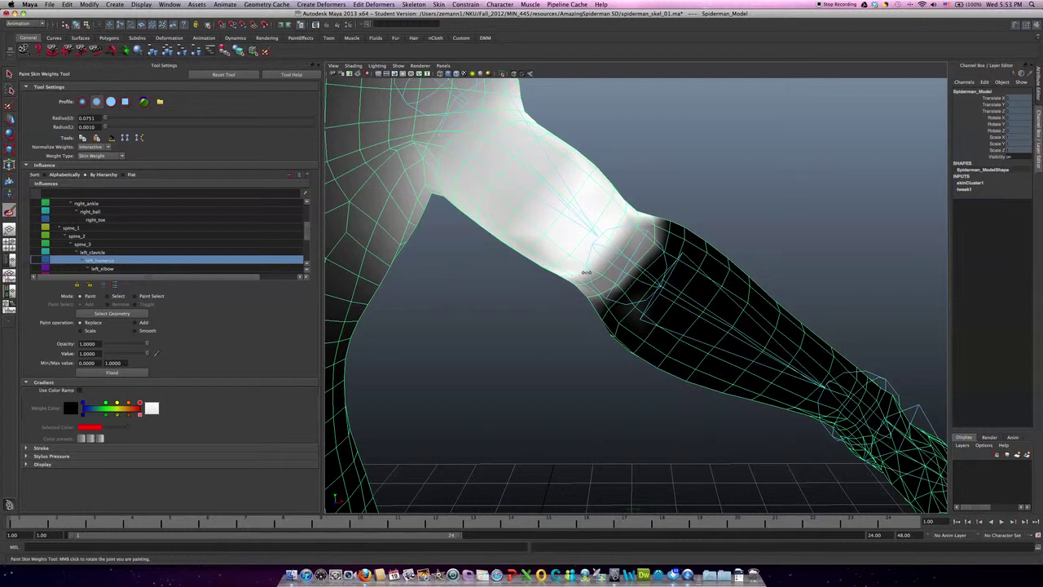
pyautogui.moveTo(585, 277); pyautogui.dragTo(627, 244)
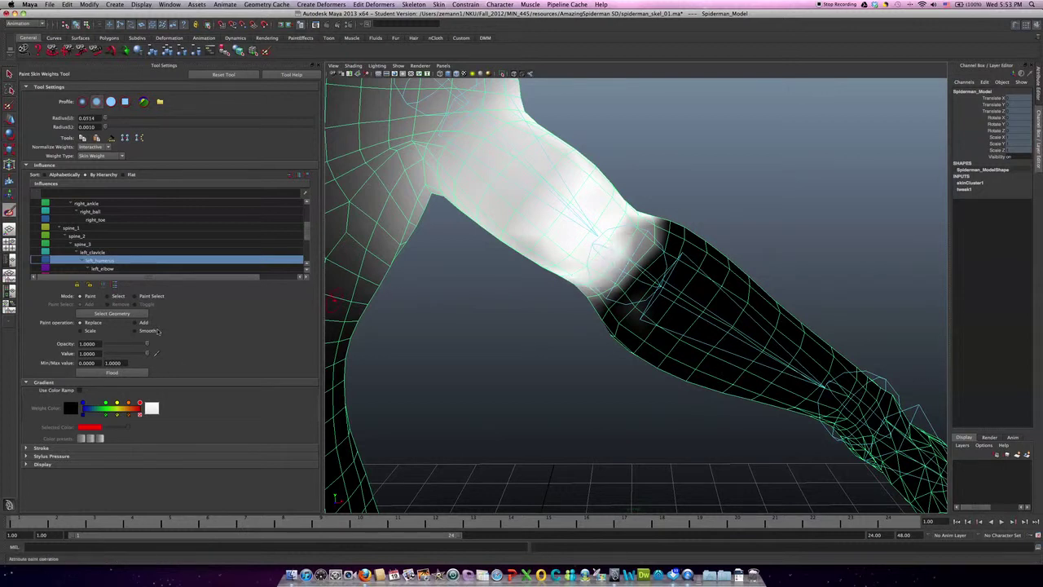
# Step: Switch to the solid brush profile and fill the upper arm from elbow to shoulder with full left_humerus weight, enlarging the brush to 0.0758
pyautogui.click(112, 106)
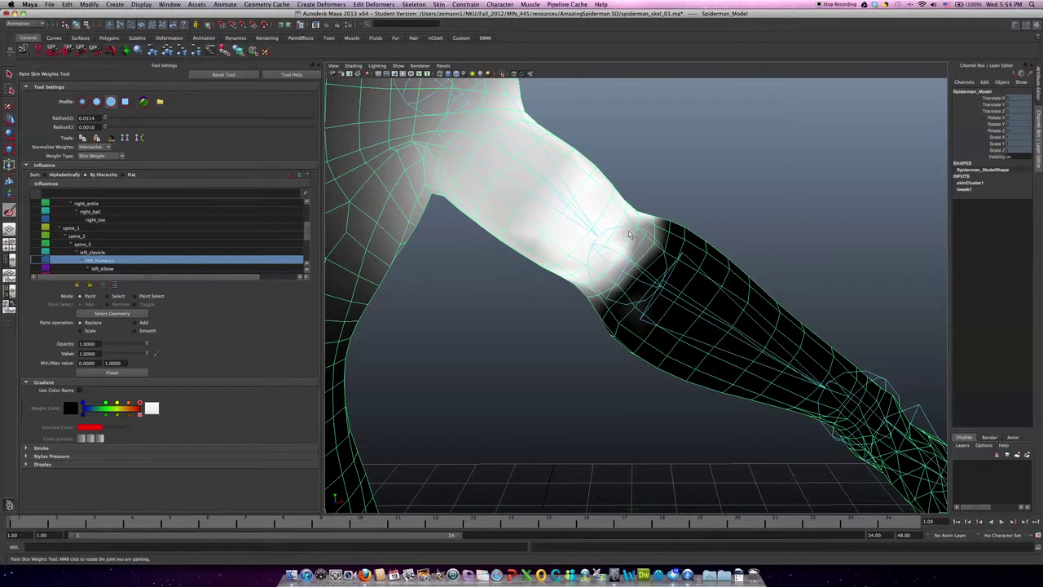
pyautogui.moveTo(625, 238); pyautogui.dragTo(642, 217)
pyautogui.moveTo(611, 277)
pyautogui.mouseDown()
pyautogui.moveTo(582, 284)
pyautogui.moveTo(622, 251)
pyautogui.mouseUp()
pyautogui.moveTo(577, 218)
pyautogui.mouseDown()
pyautogui.moveTo(572, 209)
pyautogui.moveTo(593, 244)
pyautogui.moveTo(604, 235)
pyautogui.moveTo(586, 167)
pyautogui.moveTo(611, 148)
pyautogui.moveTo(611, 169)
pyautogui.mouseUp()
pyautogui.press('b')
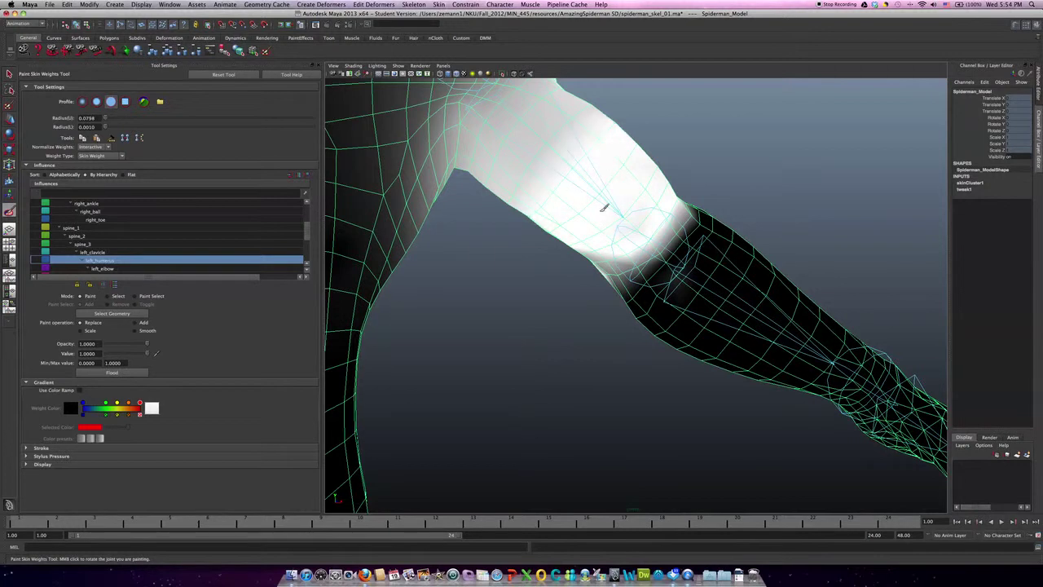
pyautogui.moveTo(535, 216)
pyautogui.keyDown('alt'); pyautogui.mouseDown()
pyautogui.moveTo(552, 307)
pyautogui.moveTo(574, 244)
pyautogui.moveTo(510, 234)
pyautogui.moveTo(497, 261)
pyautogui.moveTo(517, 288)
pyautogui.moveTo(513, 304)
pyautogui.moveTo(552, 301)
pyautogui.moveTo(531, 296)
pyautogui.mouseUp(); pyautogui.keyUp('alt')
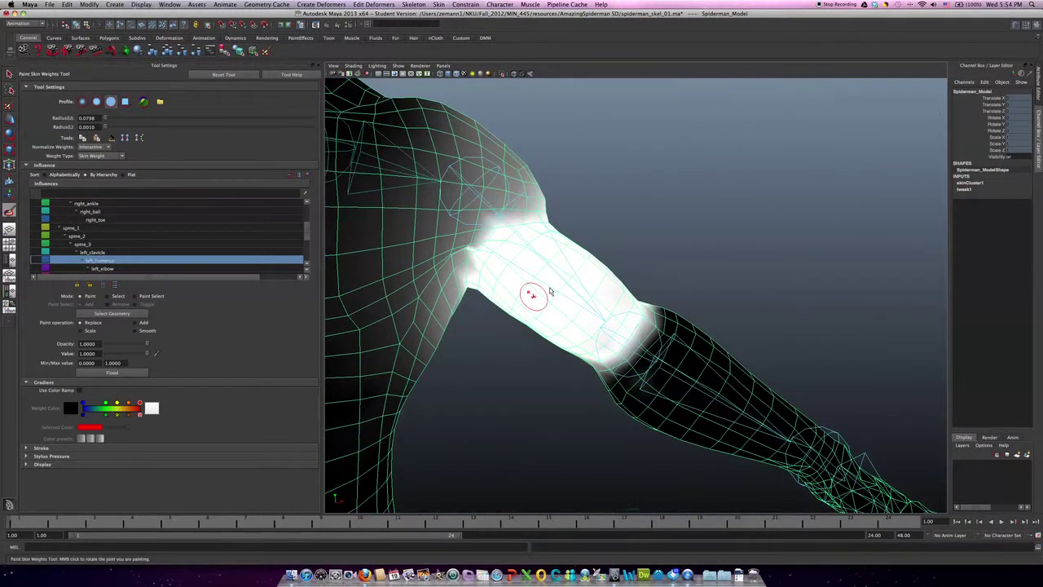
# Step: Bend the left_elbow joint to about -44.9 degrees in Y to test the elbow's deformation
pyautogui.press('q')
pyautogui.click(683, 369)
pyautogui.press('e')
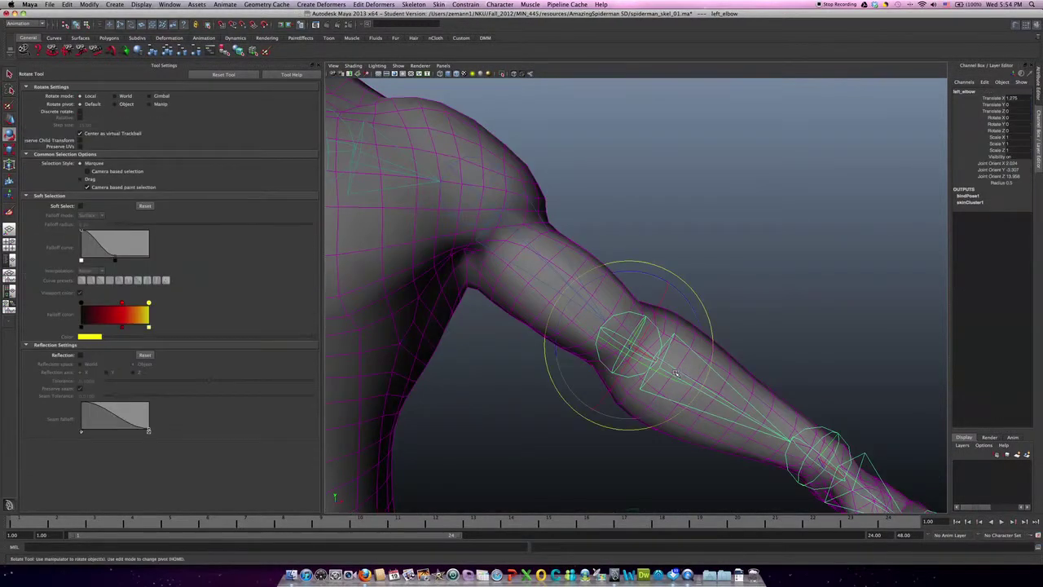
pyautogui.moveTo(665, 380); pyautogui.dragTo(590, 365)
pyautogui.keyDown('alt'); pyautogui.moveTo(590, 365); pyautogui.dragTo(552, 400); pyautogui.keyUp('alt')
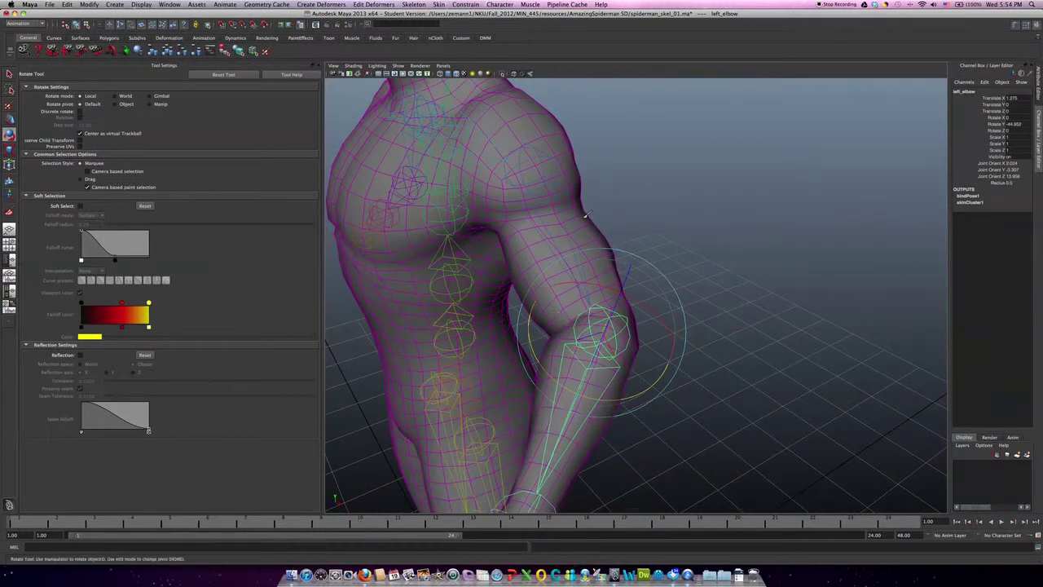
# Step: Reselect the mesh and paint full left_humerus weight around the bent elbow and upper arm with a 0.0527 brush radius
pyautogui.click(585, 216)
pyautogui.press('y')
pyautogui.moveTo(606, 250)
pyautogui.keyDown('alt'); pyautogui.mouseDown()
pyautogui.moveTo(629, 233)
pyautogui.moveTo(682, 256)
pyautogui.moveTo(736, 230)
pyautogui.moveTo(763, 262)
pyautogui.mouseUp(); pyautogui.keyUp('alt')
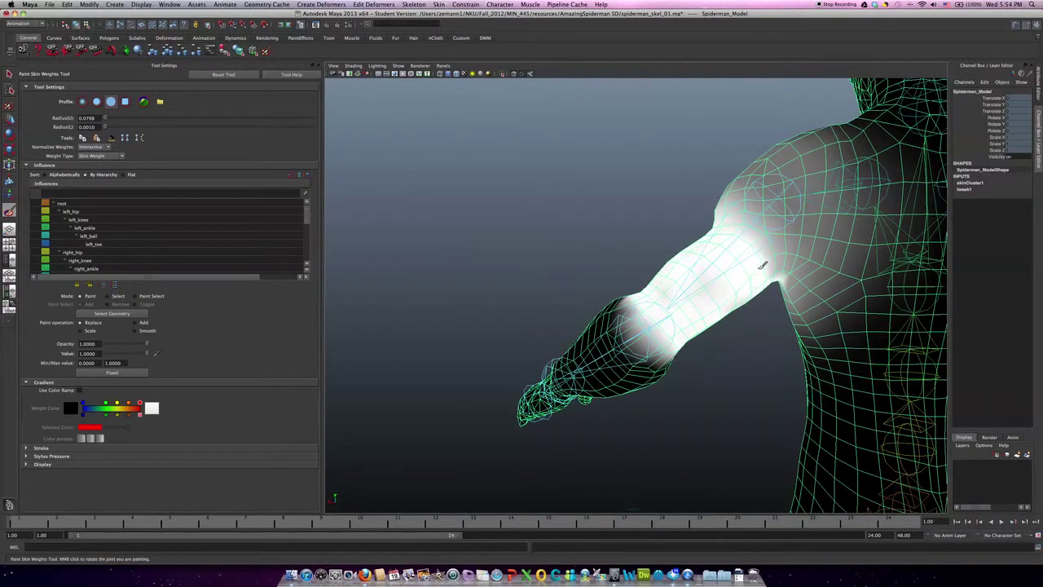
pyautogui.moveTo(688, 273)
pyautogui.keyDown('alt'); pyautogui.mouseDown()
pyautogui.moveTo(698, 284)
pyautogui.moveTo(687, 287)
pyautogui.mouseUp(); pyautogui.keyUp('alt')
pyautogui.moveTo(704, 320)
pyautogui.keyDown('alt'); pyautogui.mouseDown()
pyautogui.moveTo(640, 308)
pyautogui.moveTo(629, 295)
pyautogui.mouseUp(); pyautogui.keyUp('alt')
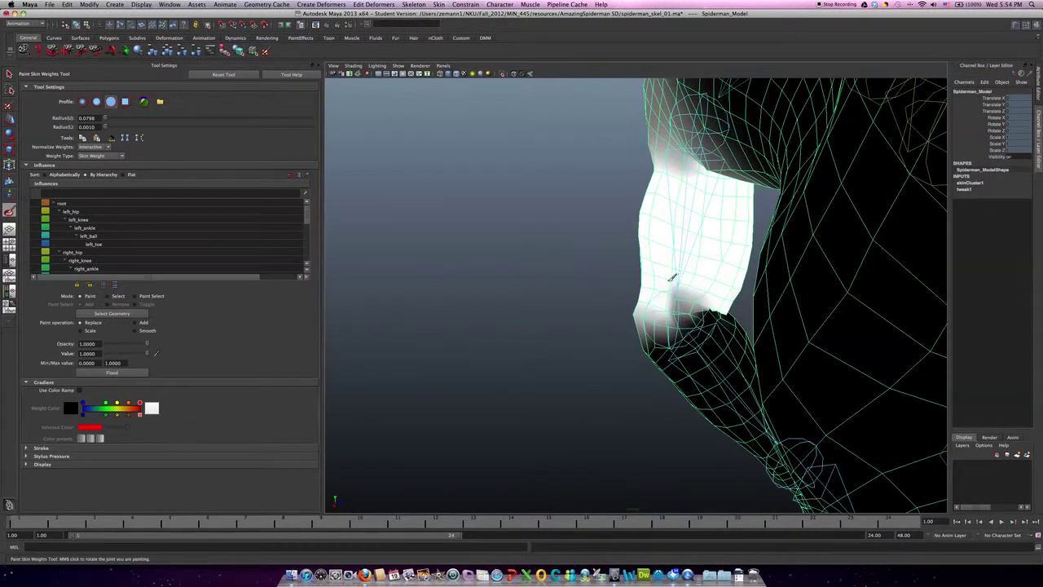
pyautogui.moveTo(703, 291)
pyautogui.keyDown('alt'); pyautogui.mouseDown()
pyautogui.moveTo(677, 292)
pyautogui.moveTo(679, 308)
pyautogui.moveTo(799, 367)
pyautogui.moveTo(706, 324)
pyautogui.moveTo(756, 319)
pyautogui.mouseUp(); pyautogui.keyUp('alt')
pyautogui.press('b')
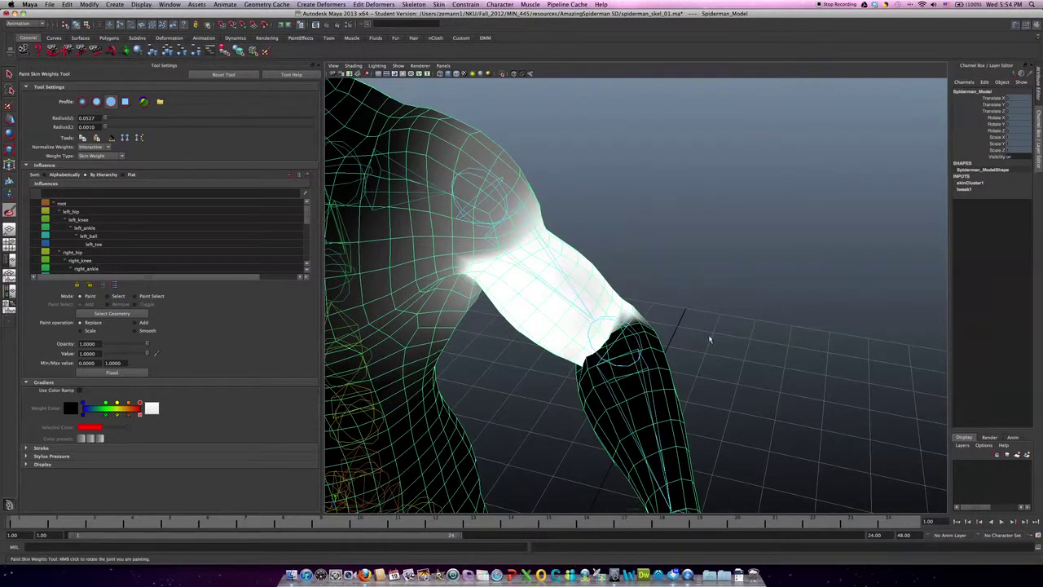
# Step: Rotate the left_elbow joint to about -44.5 degrees in Y as a bend test and resume weight painting on the mesh
pyautogui.press('q')
pyautogui.click(622, 383)
pyautogui.press('e')
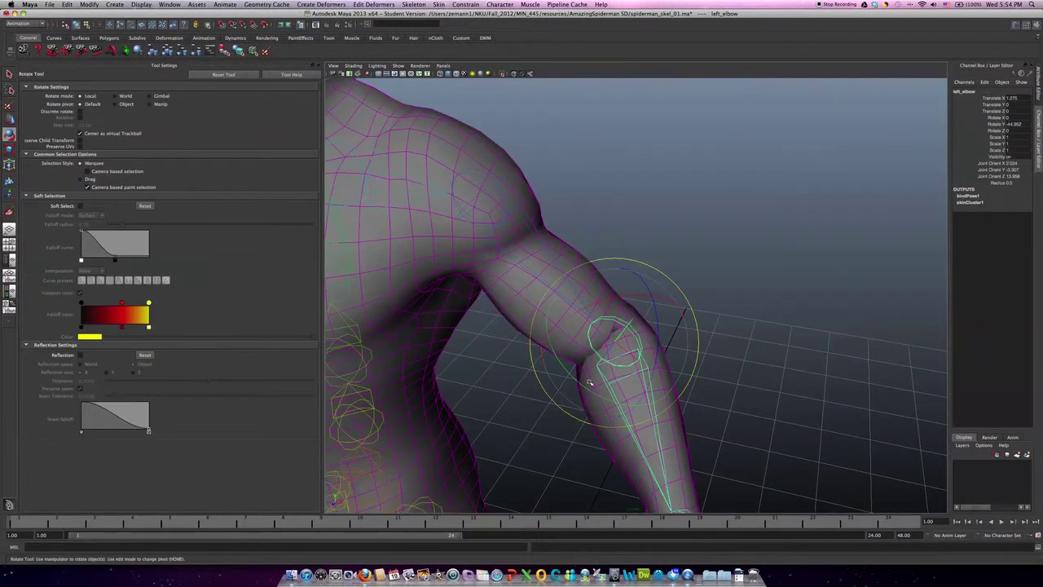
pyautogui.moveTo(585, 387); pyautogui.dragTo(660, 269)
pyautogui.click(448, 300)
pyautogui.press('y')
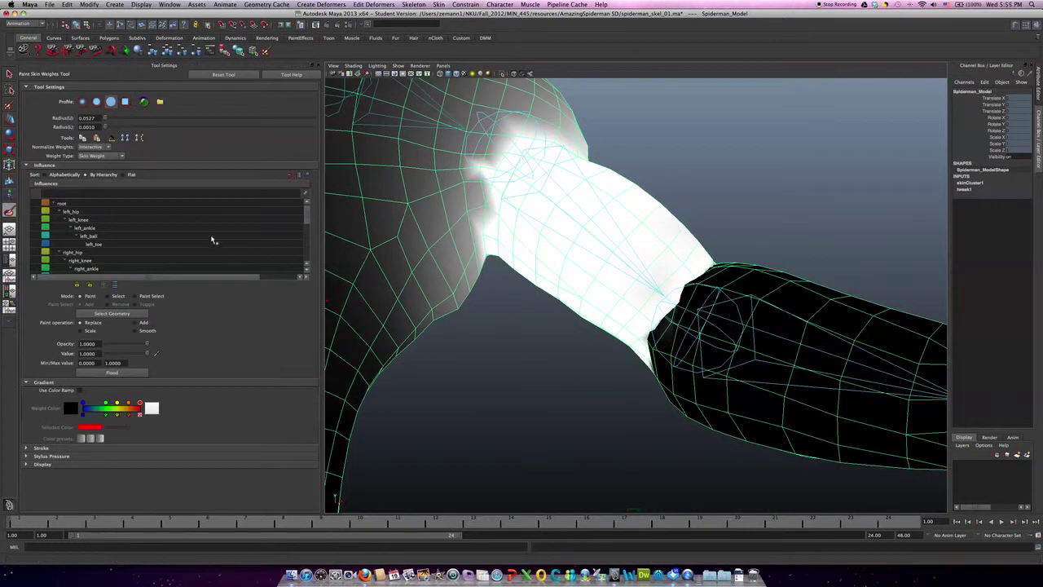
# Step: Display the spine_3 influence's skin weights and examine them across the upper torso
pyautogui.scroll(-5, 207, 236)
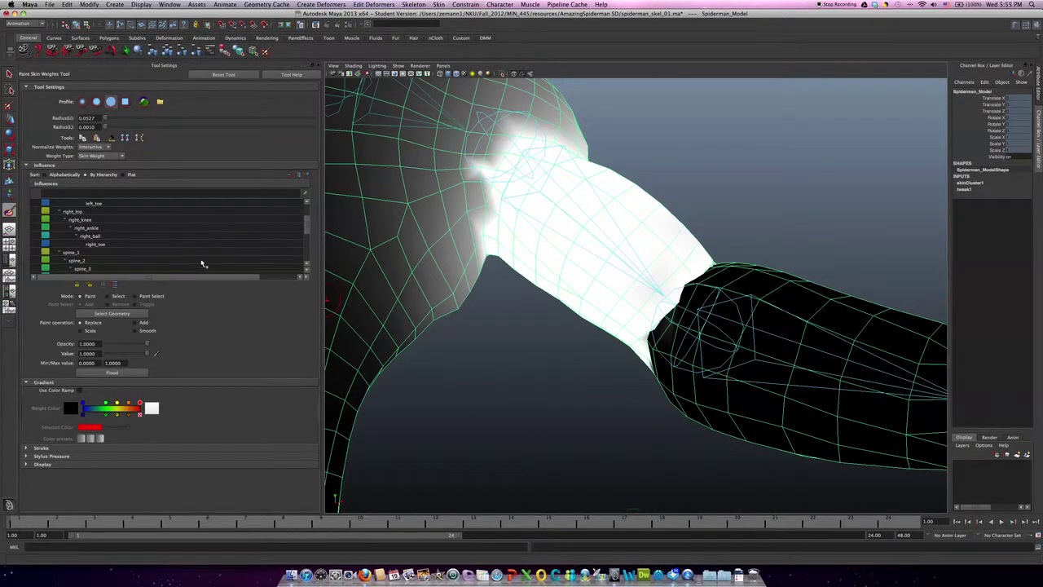
pyautogui.click(203, 261)
pyautogui.click(203, 268)
pyautogui.scroll(-5, 455, 235)
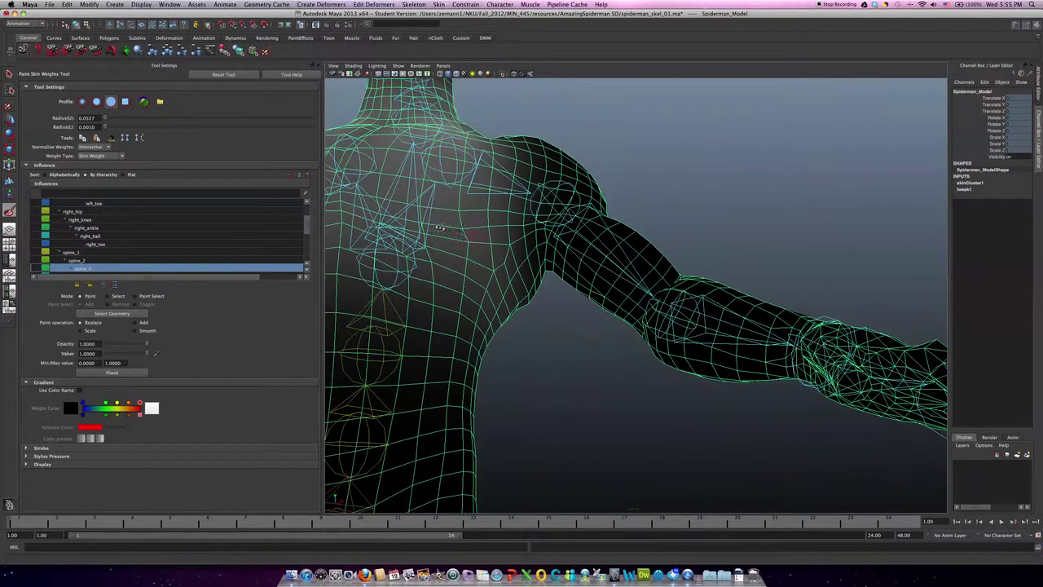
# Step: Switch the mesh to component mode and select the upper torso's vertices from below the chest to the neck base, front and back
pyautogui.keyDown('alt'); pyautogui.moveTo(459, 235); pyautogui.dragTo(477, 259); pyautogui.keyUp('alt')
pyautogui.press('q')
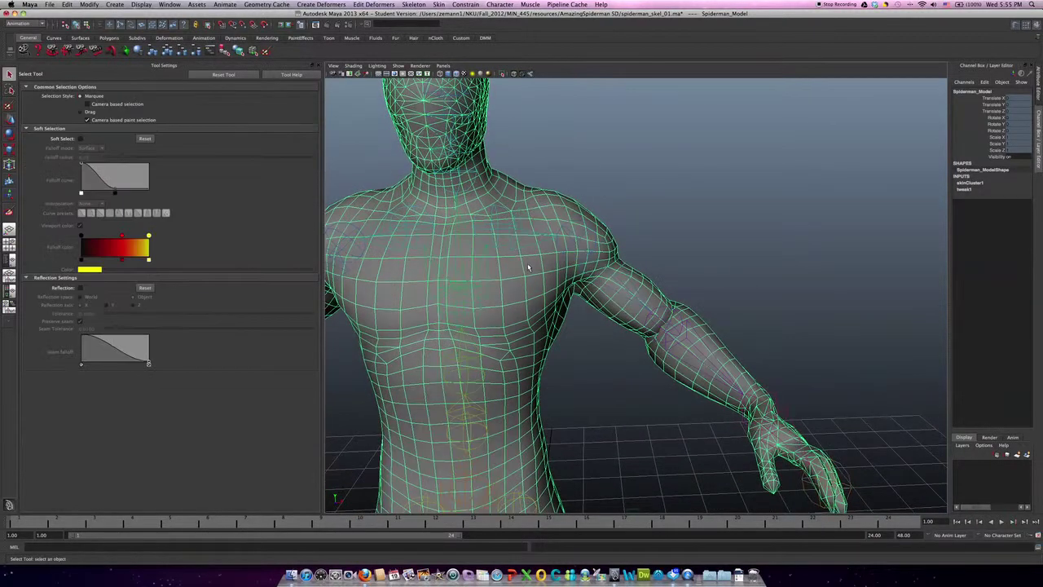
pyautogui.click(531, 257)
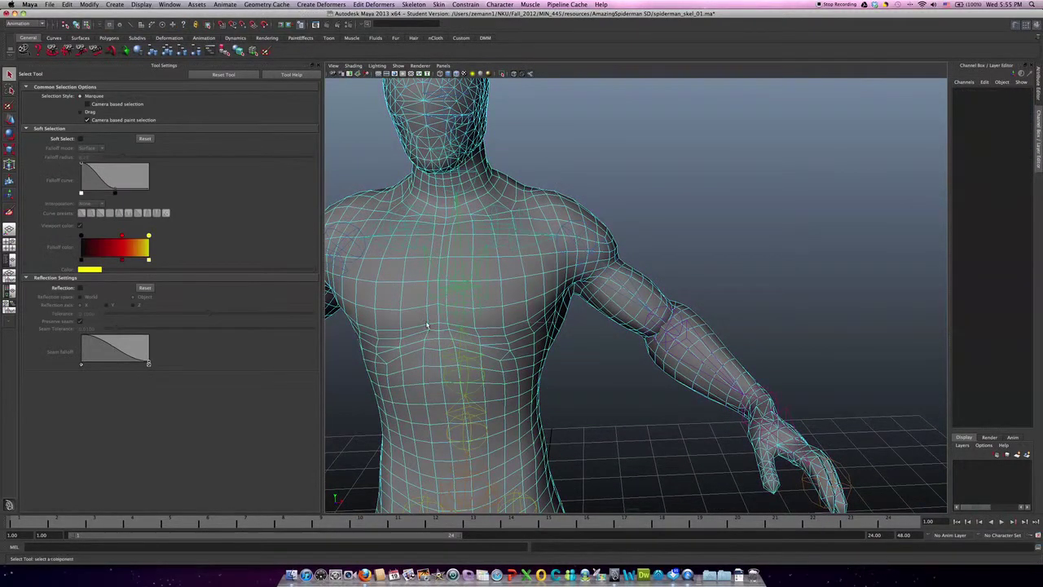
pyautogui.moveTo(334, 366); pyautogui.dragTo(333, 366)
pyautogui.keyDown('alt'); pyautogui.moveTo(429, 366); pyautogui.dragTo(480, 359); pyautogui.keyUp('alt')
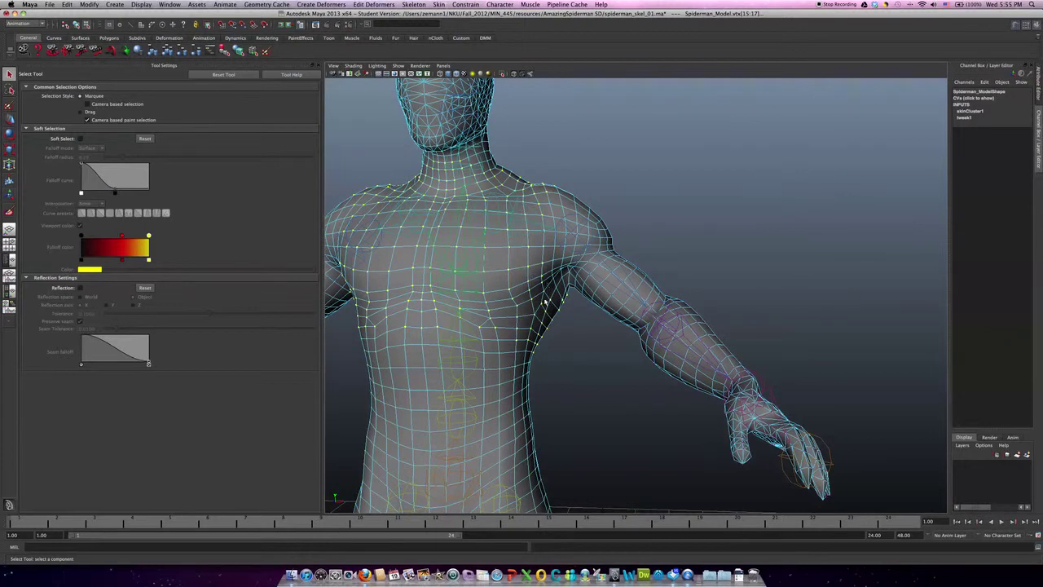
pyautogui.keyDown('alt'); pyautogui.moveTo(568, 302); pyautogui.dragTo(476, 310); pyautogui.keyUp('alt')
pyautogui.keyDown('alt'); pyautogui.moveTo(663, 289); pyautogui.dragTo(671, 282); pyautogui.keyUp('alt')
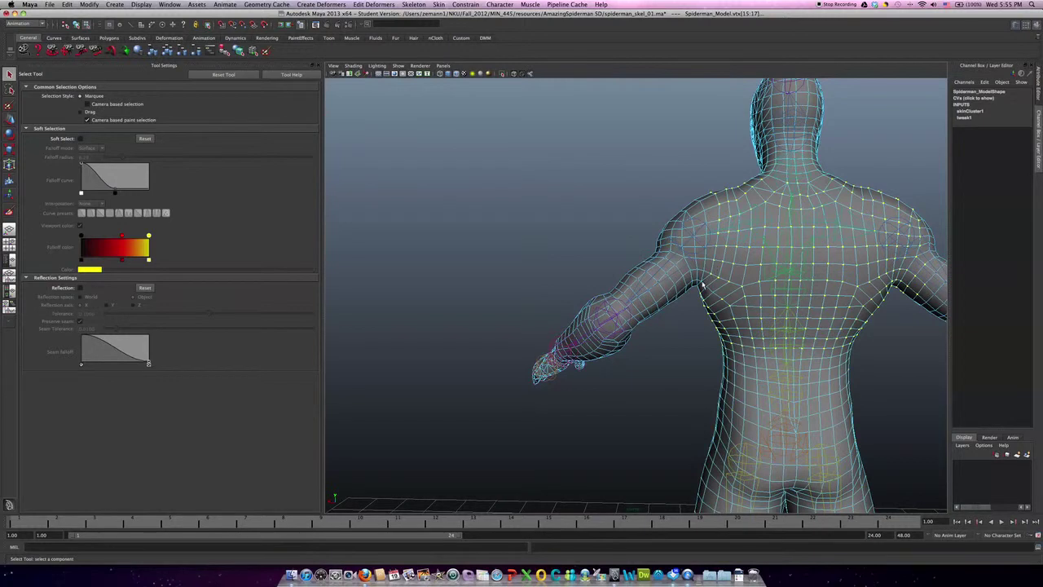
pyautogui.keyDown('alt'); pyautogui.moveTo(856, 281); pyautogui.dragTo(682, 275); pyautogui.keyUp('alt')
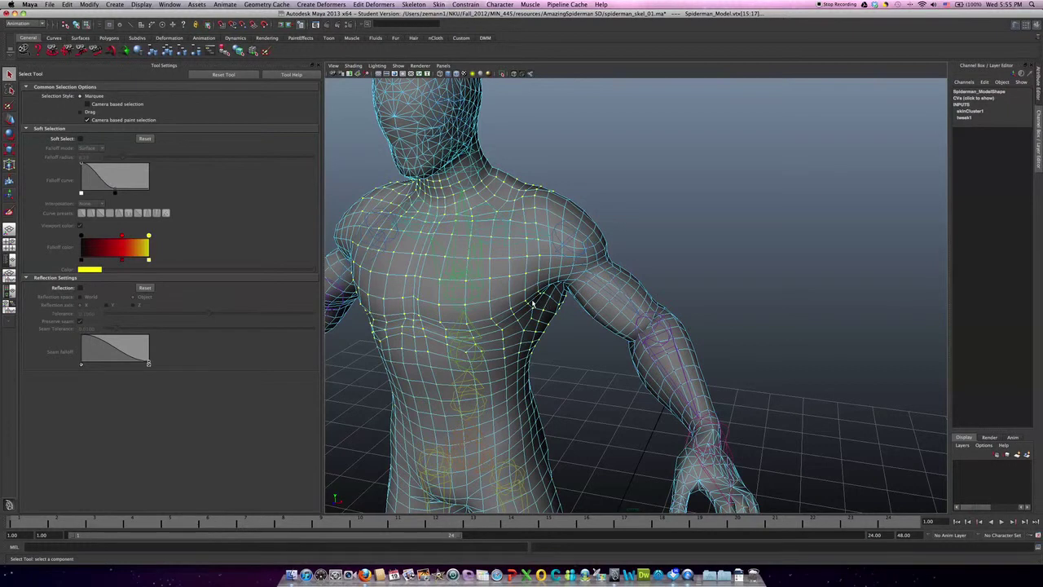
# Step: Flood the selected upper torso vertices with a Replace weight of 1 for the spine_3 influence
pyautogui.press('y')
pyautogui.scroll(-2, 179, 225)
pyautogui.click(86, 260)
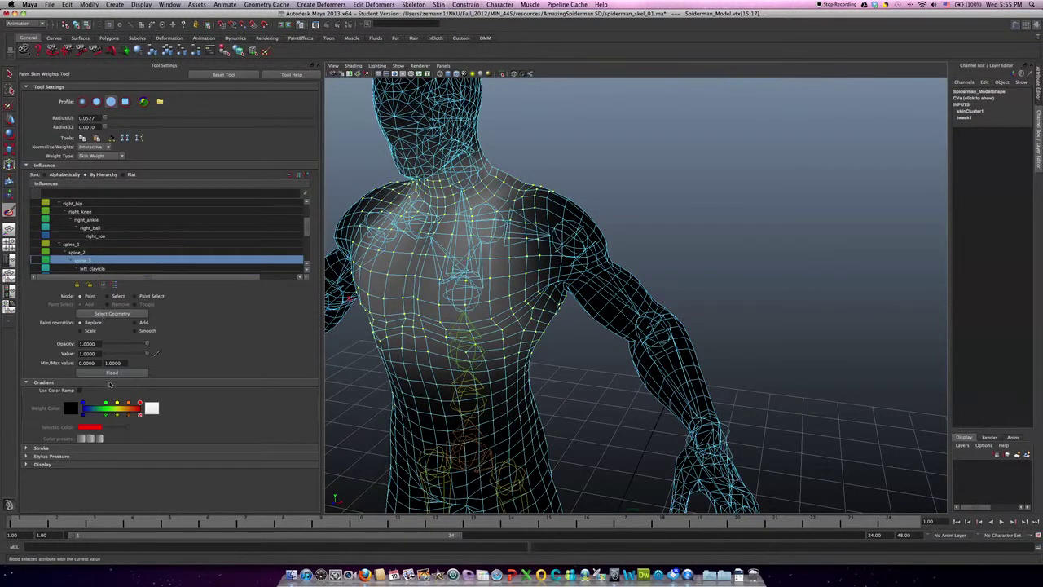
pyautogui.click(112, 373)
pyautogui.moveTo(551, 314)
pyautogui.keyDown('alt'); pyautogui.mouseDown()
pyautogui.moveTo(616, 277)
pyautogui.moveTo(477, 291)
pyautogui.moveTo(632, 315)
pyautogui.mouseUp(); pyautogui.keyUp('alt')
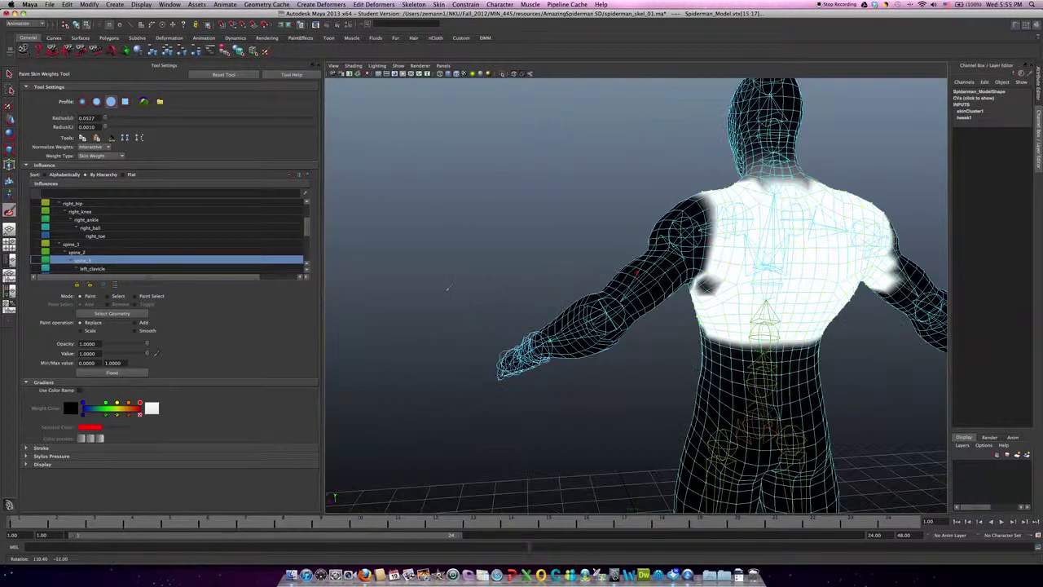
# Step: Return to object mode and paint full spine_3 weight over the missed spots around the left armpit
pyautogui.press('F8')
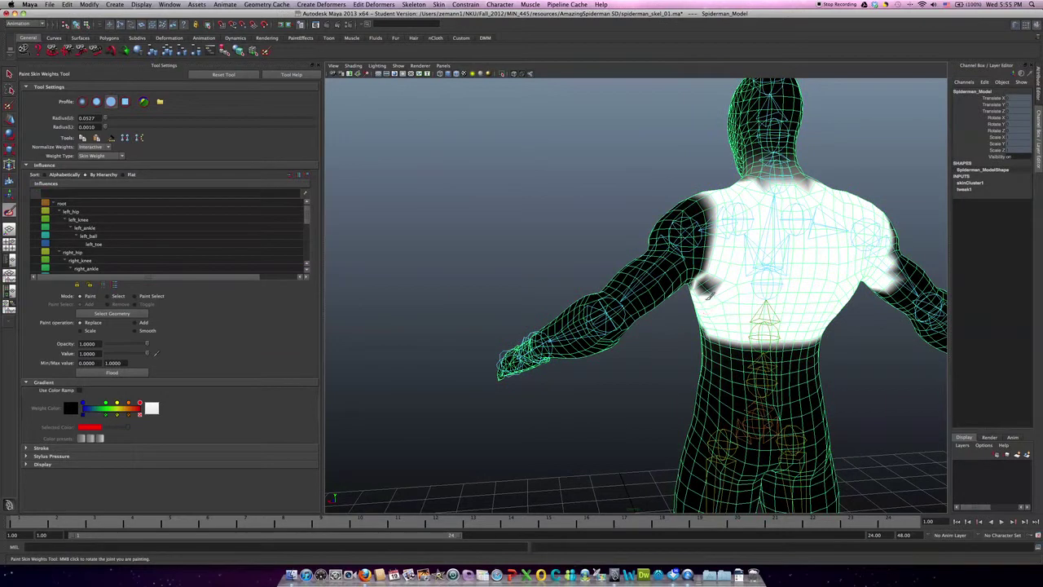
pyautogui.moveTo(707, 297)
pyautogui.keyDown('alt'); pyautogui.mouseDown()
pyautogui.moveTo(723, 296)
pyautogui.moveTo(669, 310)
pyautogui.mouseUp(); pyautogui.keyUp('alt')
pyautogui.moveTo(525, 280); pyautogui.dragTo(530, 271)
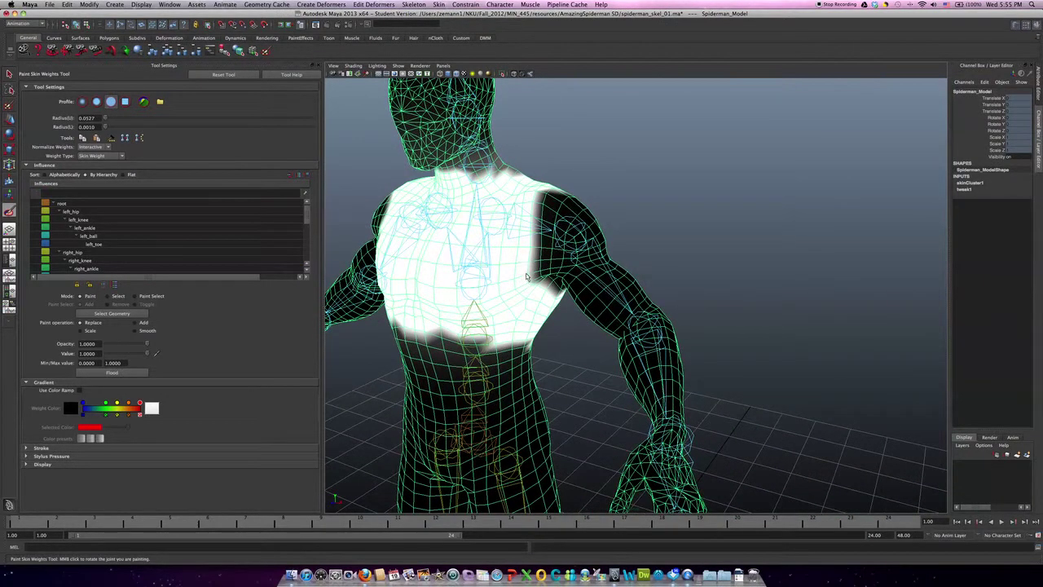
# Step: Rotate the left_elbow joint to about -49.5 degrees in Y
pyautogui.press('q')
pyautogui.click(674, 346)
pyautogui.press('e')
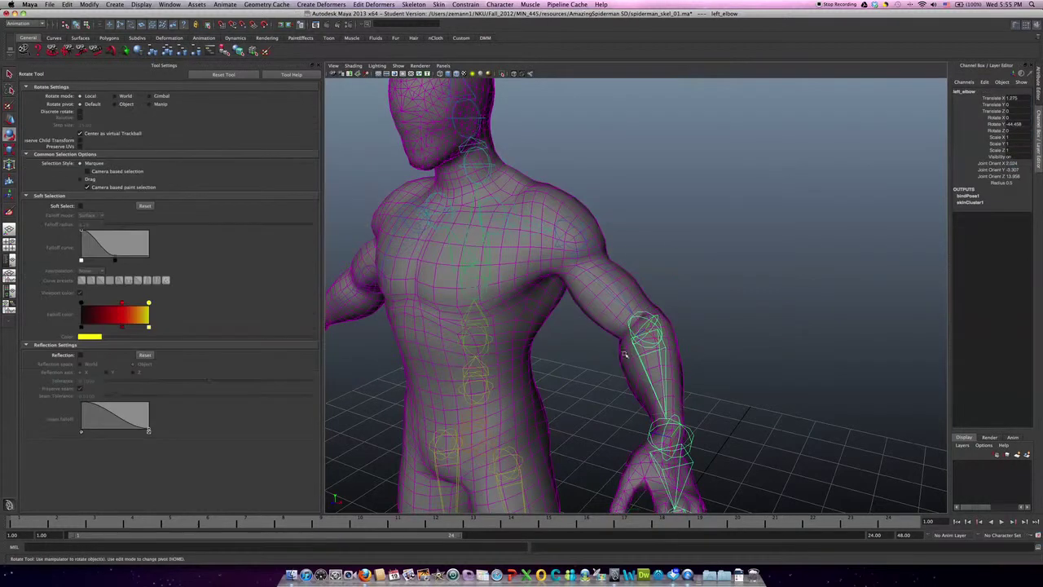
pyautogui.moveTo(614, 369)
pyautogui.mouseDown()
pyautogui.moveTo(605, 392)
pyautogui.moveTo(619, 347)
pyautogui.moveTo(614, 356)
pyautogui.mouseUp()
# Step: Reselect the mesh and paint full spine_3 weight along the left side of the chest and below the armpit
pyautogui.click(536, 270)
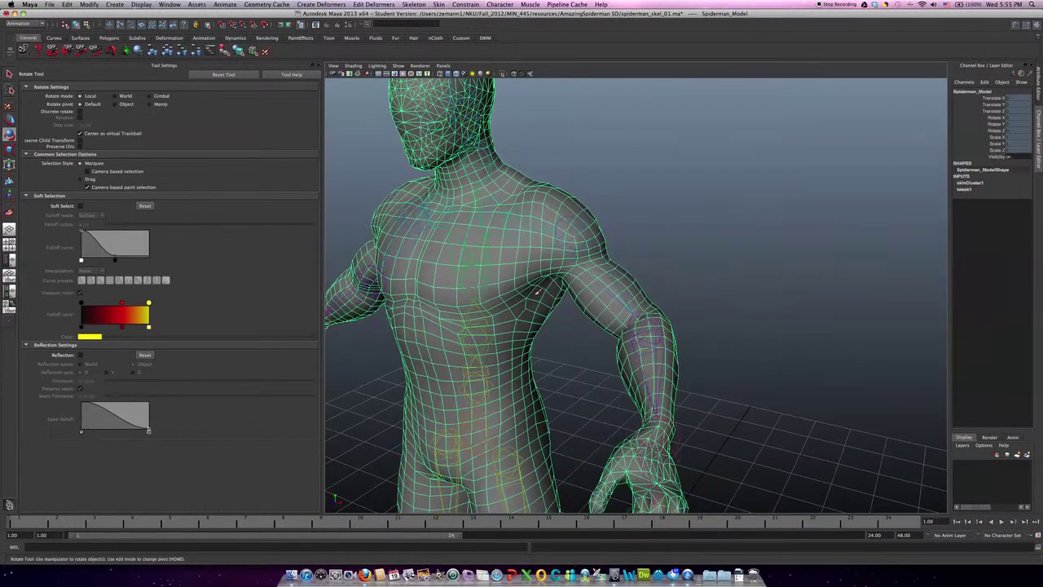
pyautogui.press('y')
pyautogui.keyDown('alt'); pyautogui.moveTo(543, 274); pyautogui.dragTo(538, 243); pyautogui.keyUp('alt')
pyautogui.keyDown('alt'); pyautogui.moveTo(530, 161); pyautogui.dragTo(449, 168); pyautogui.keyUp('alt')
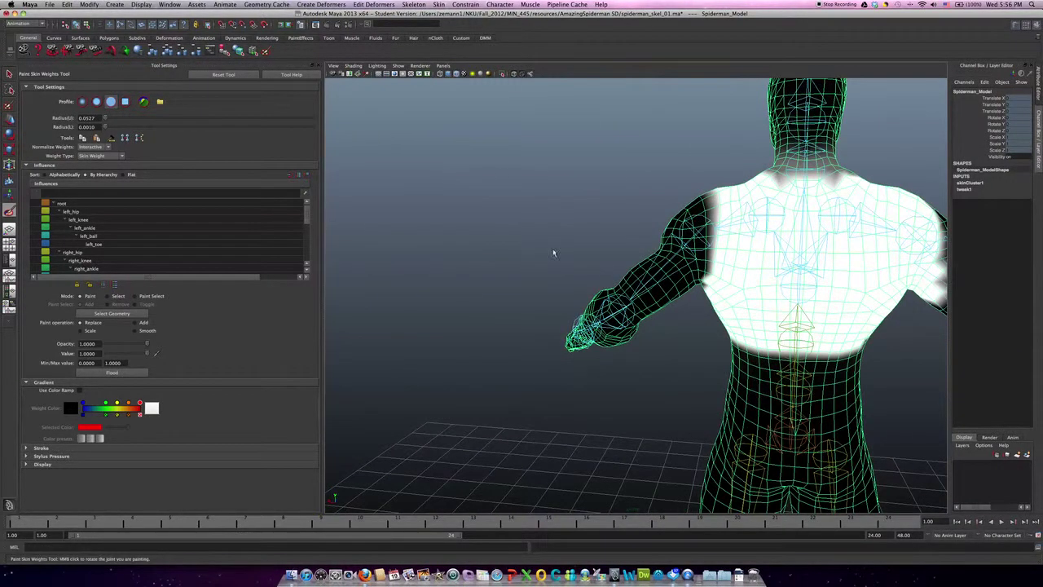
# Step: Bend the left_elbow joint further to about -66.4 degrees in Y and inspect the arm's deformation
pyautogui.press('q')
pyautogui.moveTo(595, 328); pyautogui.dragTo(600, 330)
pyautogui.keyDown('alt'); pyautogui.moveTo(601, 332); pyautogui.dragTo(657, 358); pyautogui.keyUp('alt')
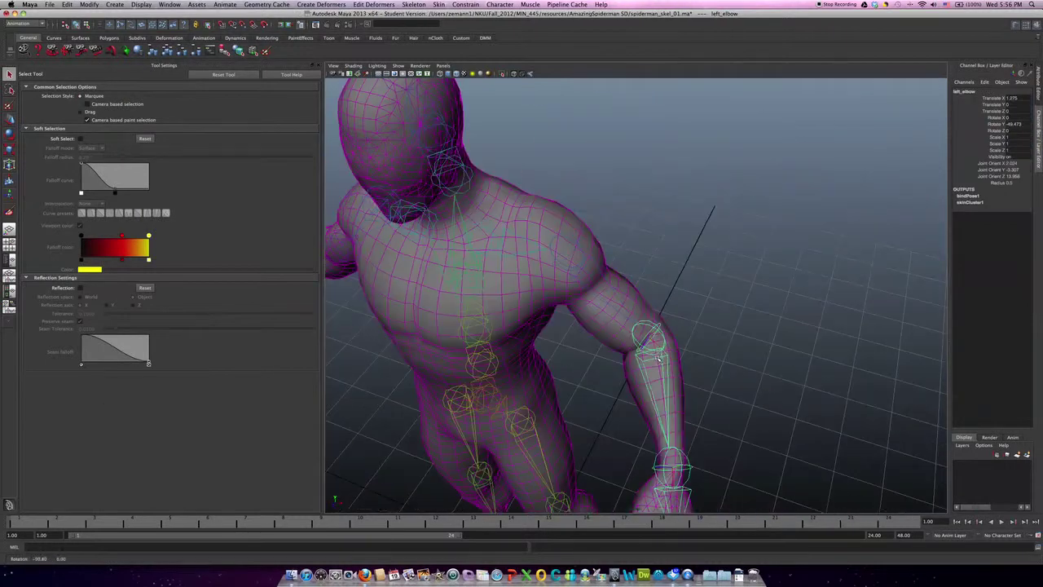
pyautogui.press('e')
pyautogui.moveTo(616, 392); pyautogui.dragTo(593, 373)
pyautogui.scroll(2, 763, 398)
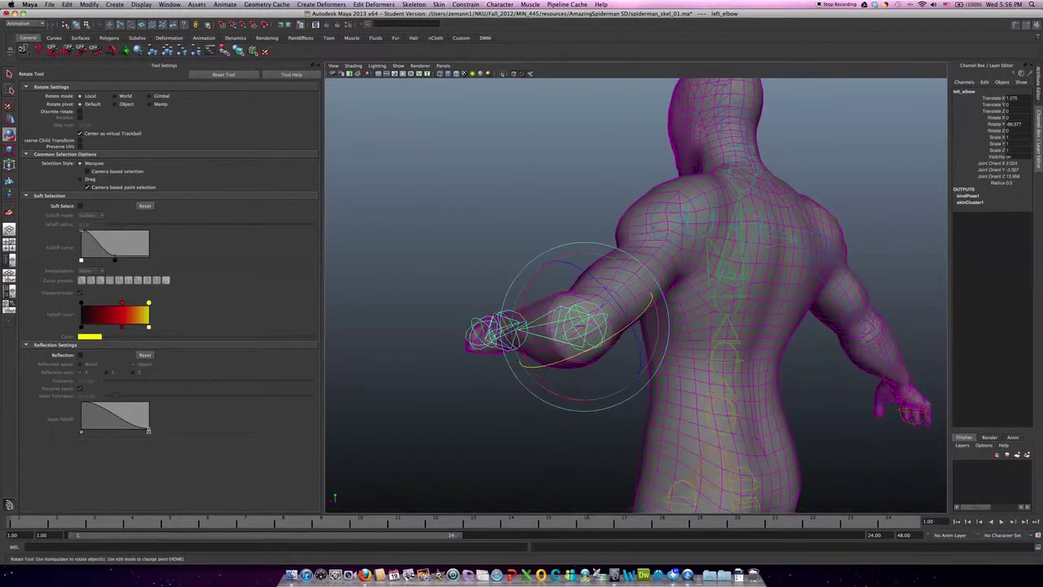